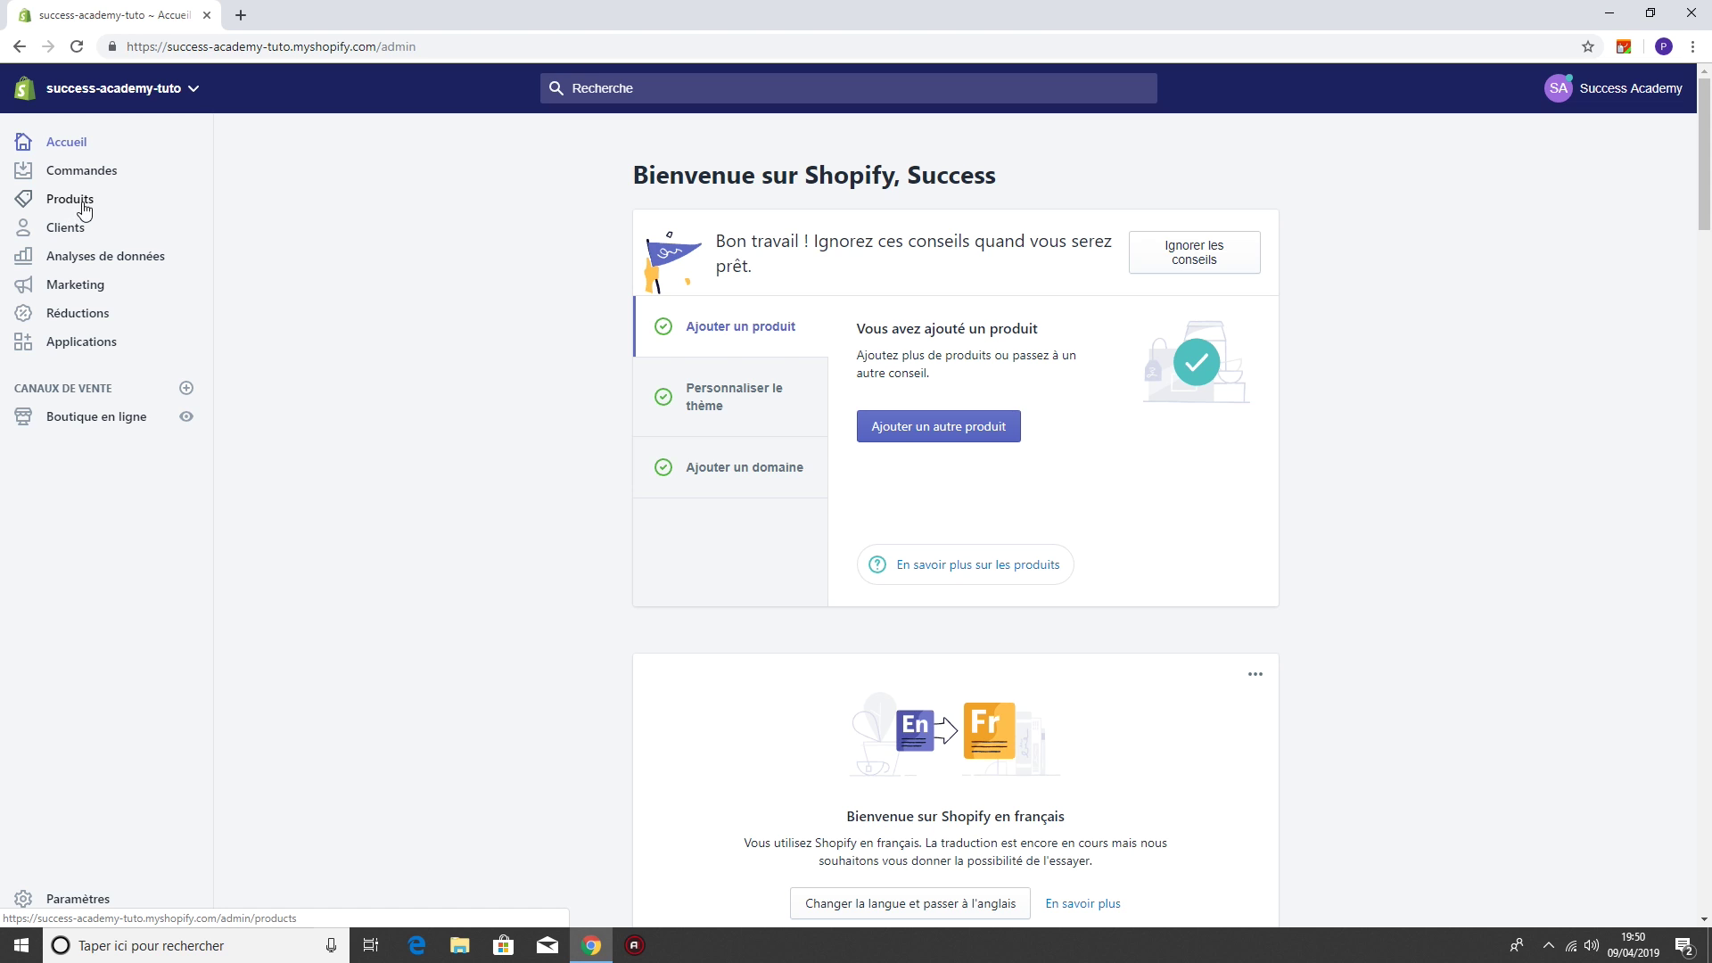
- Open the product "Huile naturelle pour cheveux Precious™" and preview its "+2 offerts" image
left_click(81, 203)
left_click(489, 415)
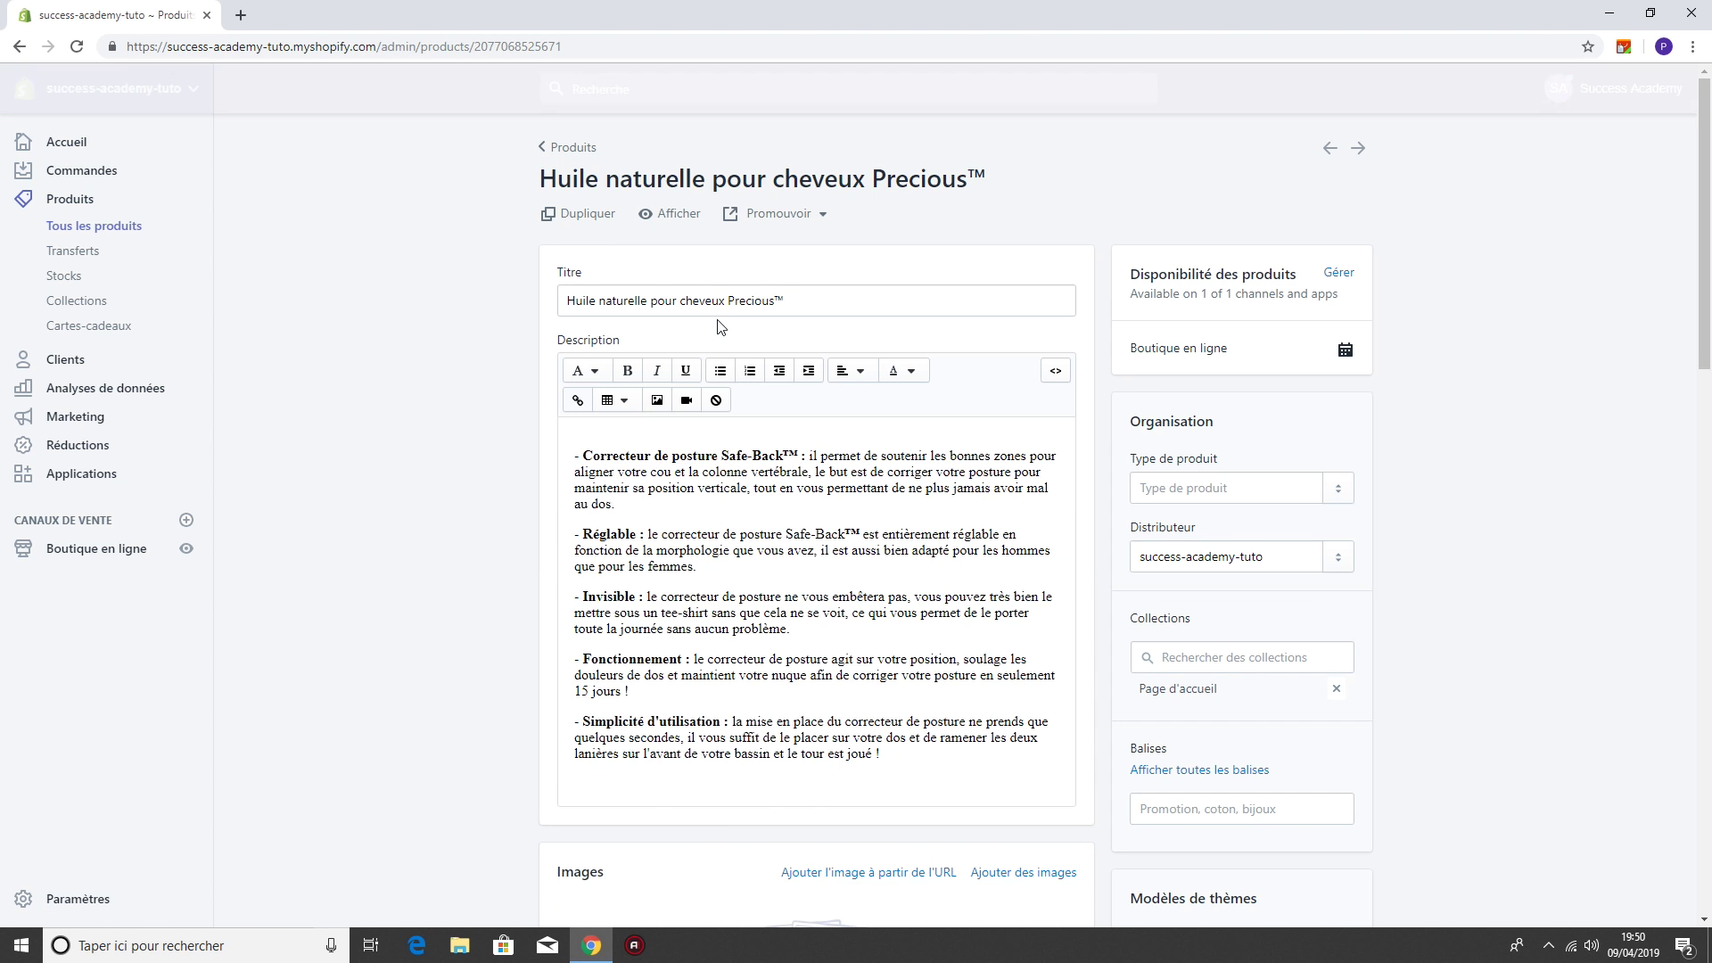
scroll(722, 375, "down", 6)
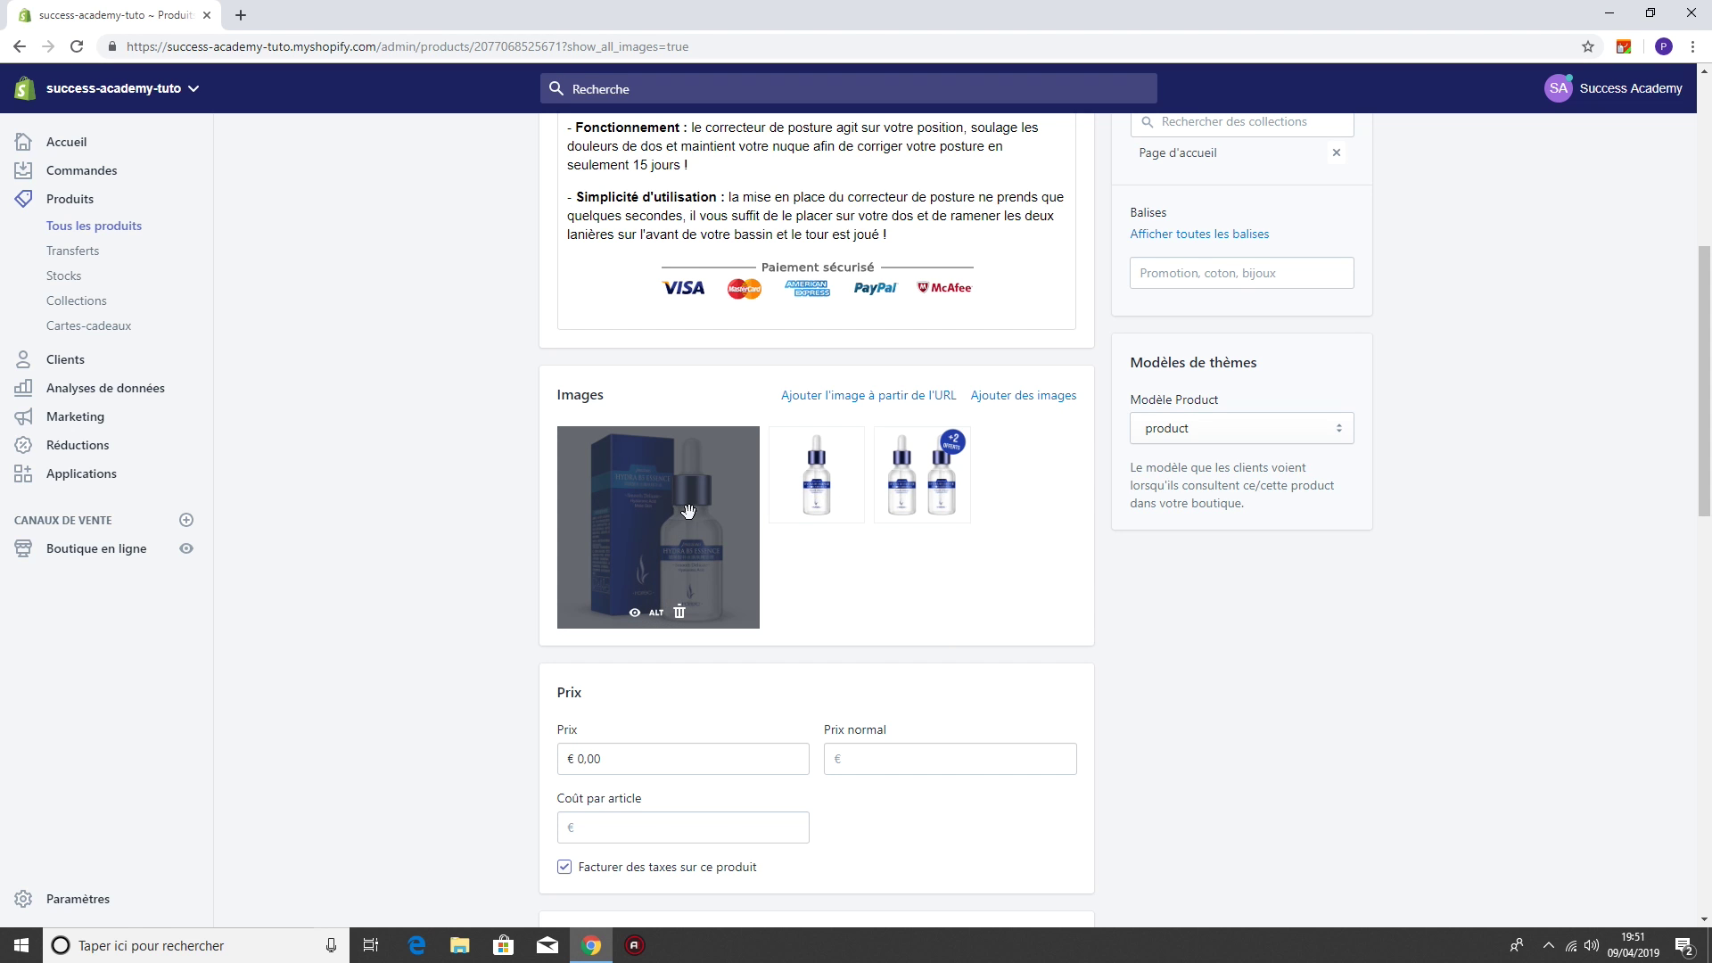
left_click(898, 507)
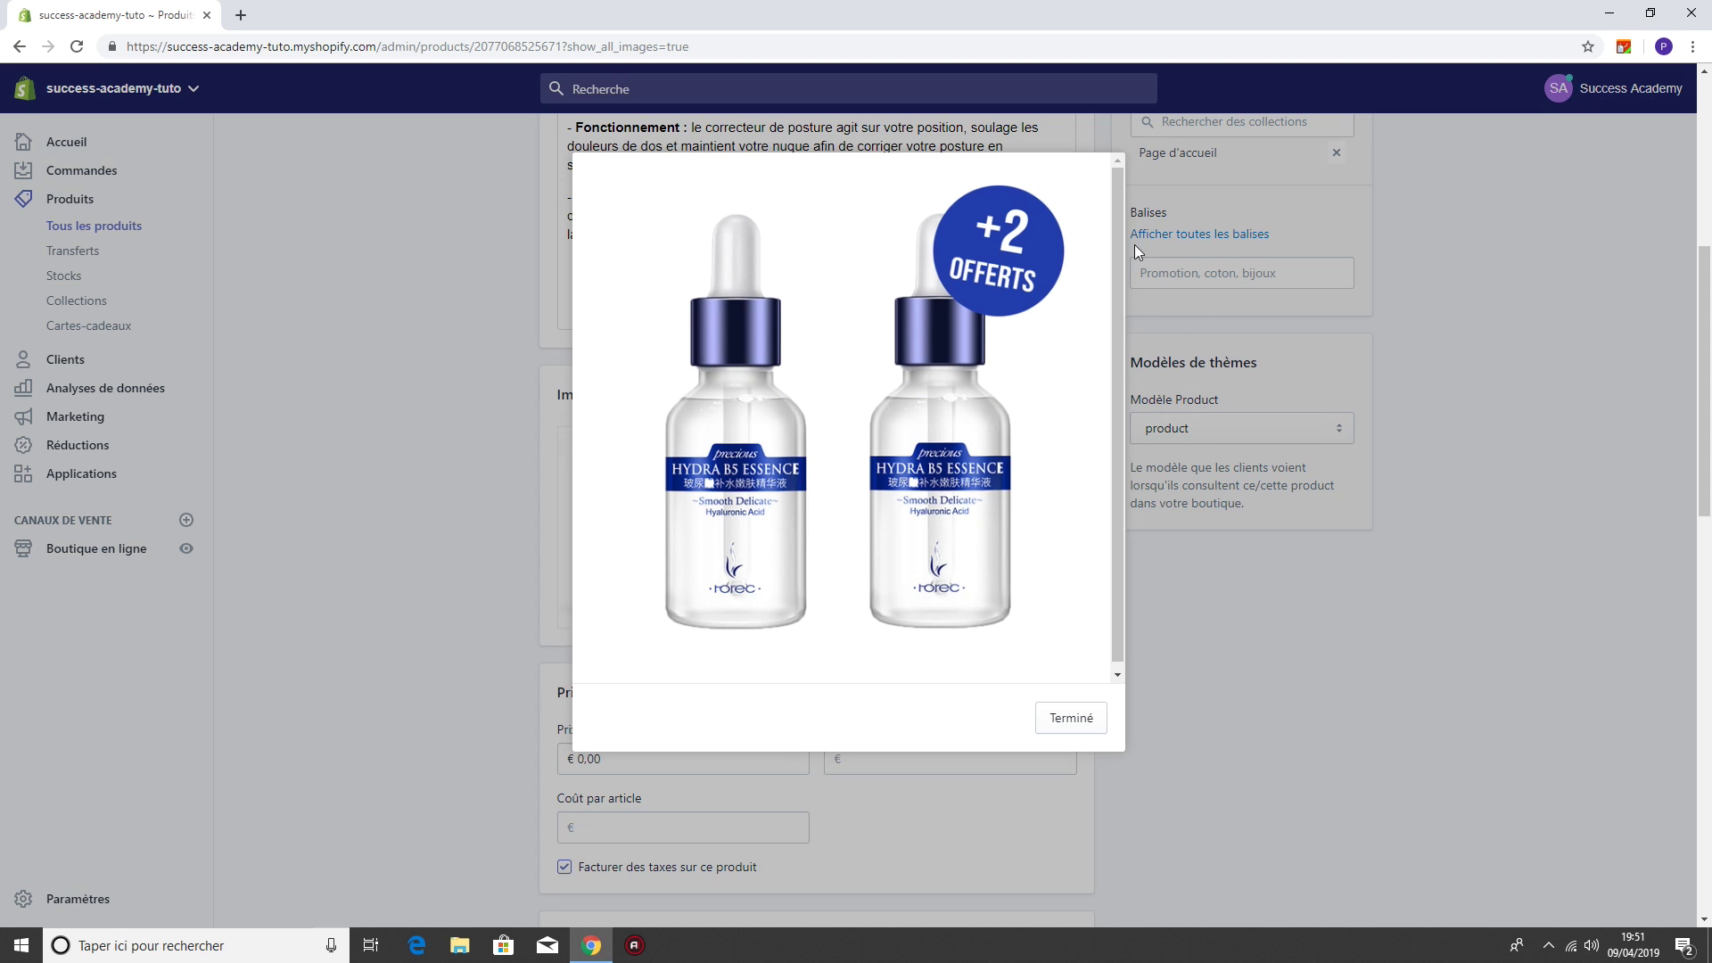
left_click(1097, 715)
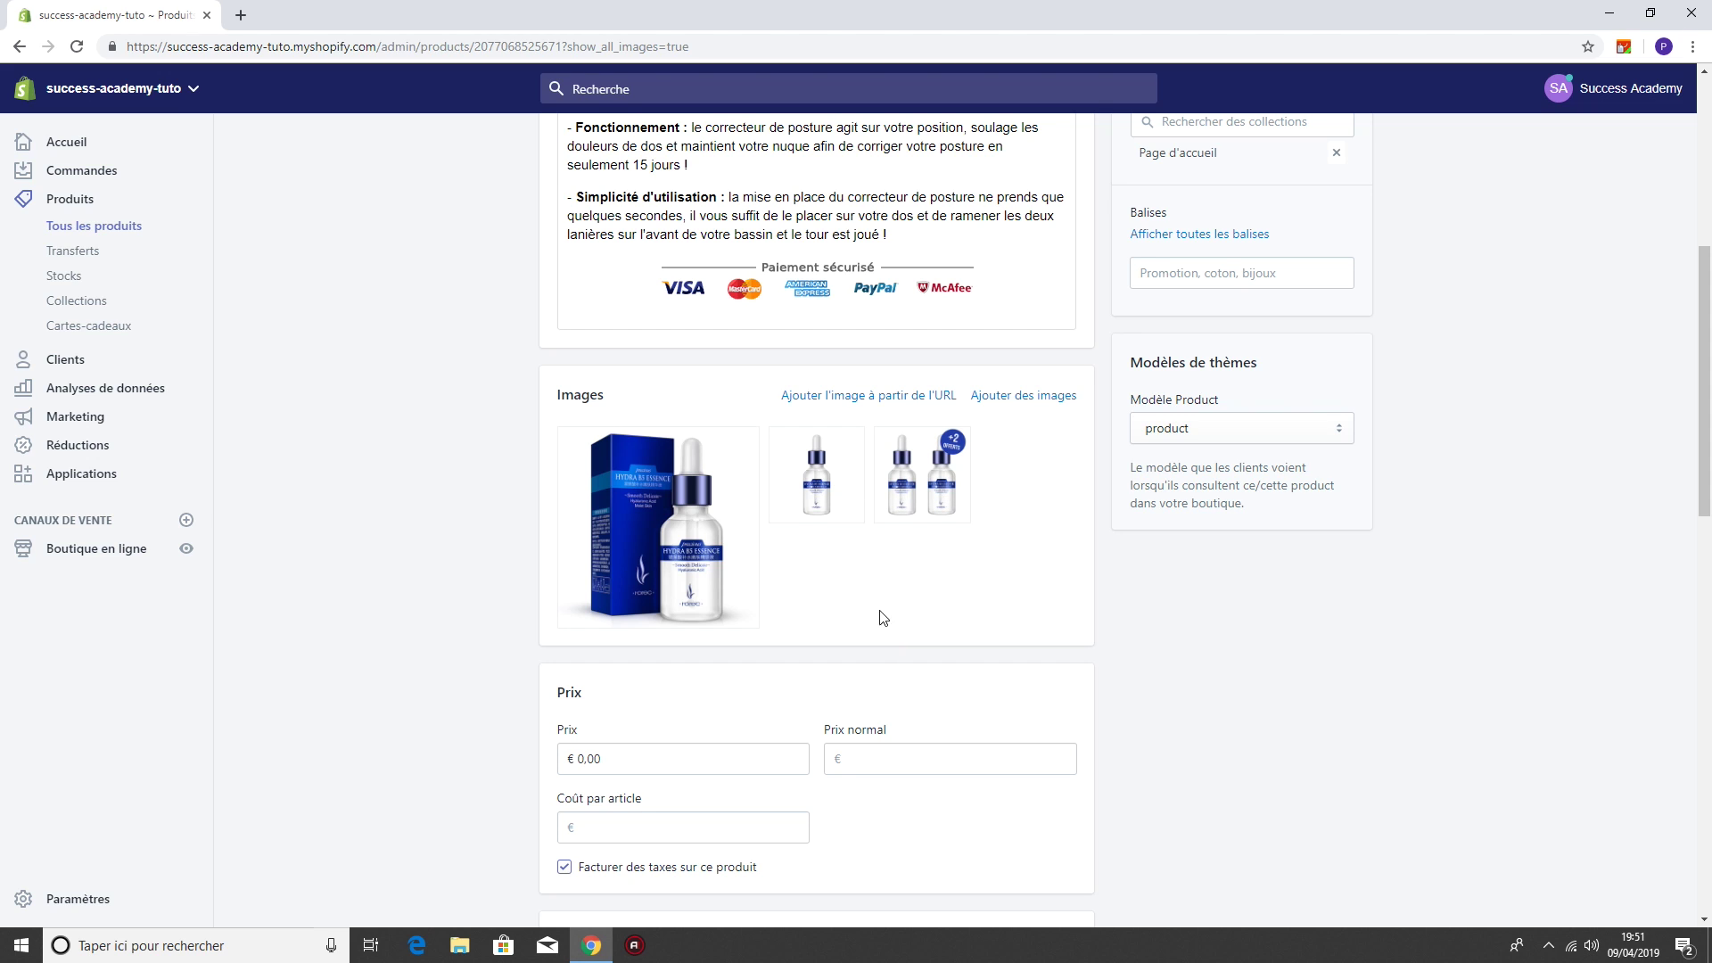
- Set the product's price to €16.99 and its regular price (Prix normal) to €34.99, and save the product
left_click(673, 759)
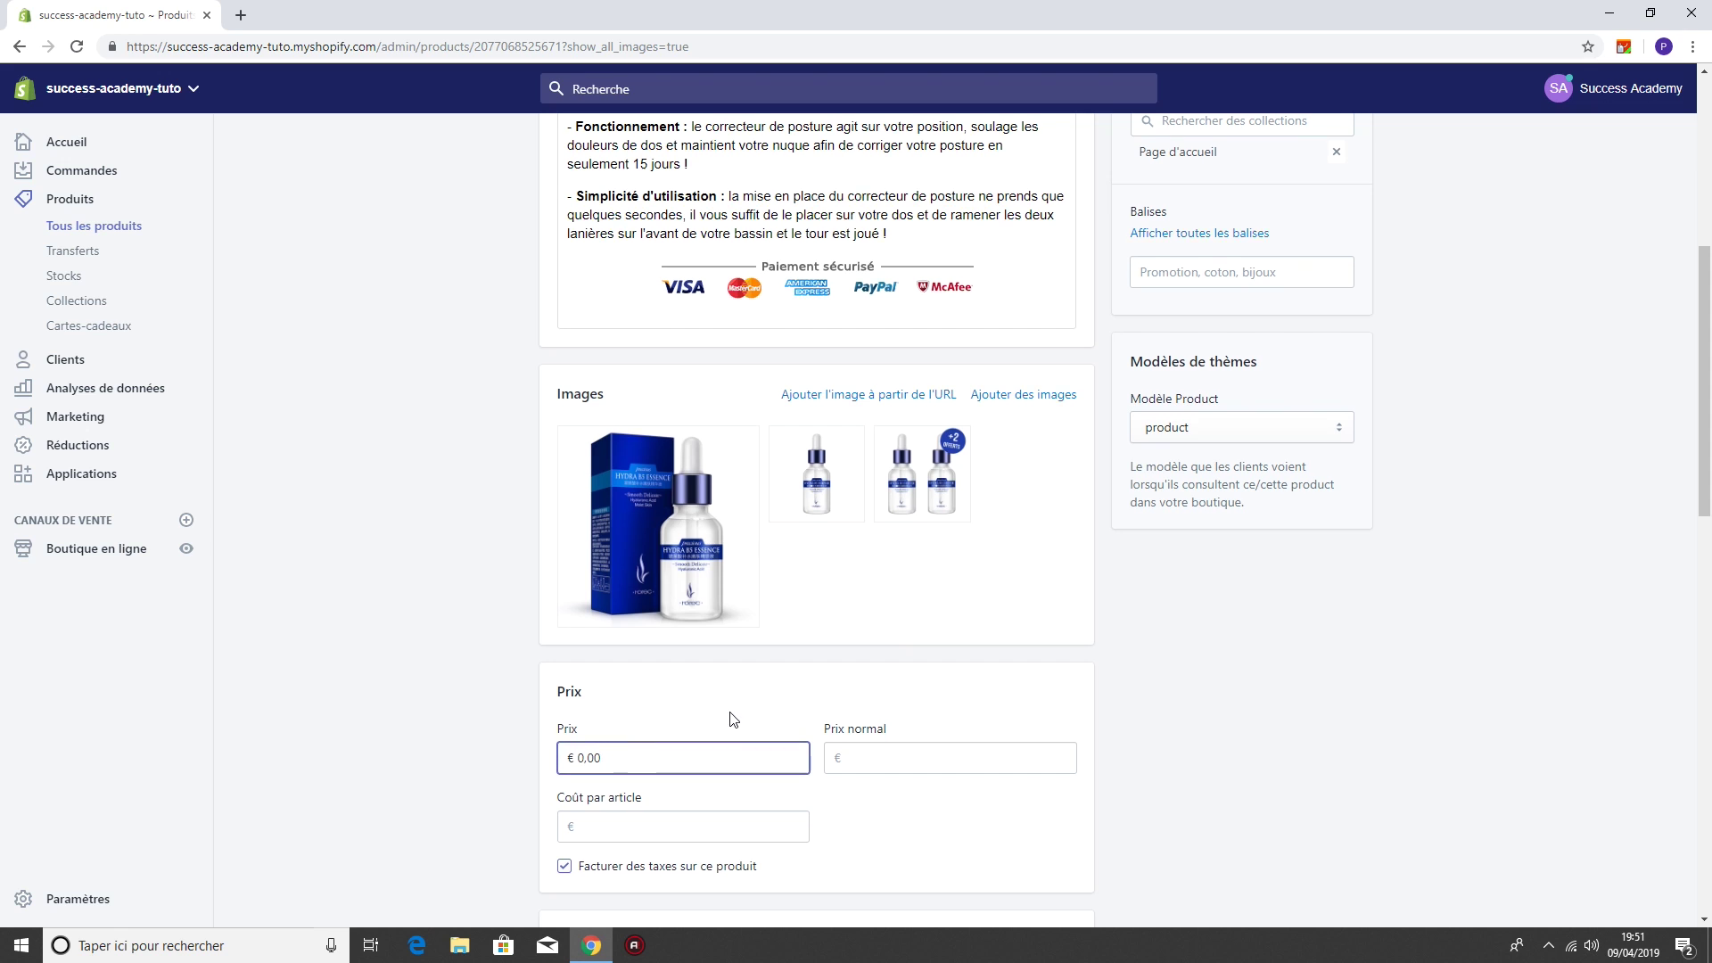
scroll(729, 716, "down", 3)
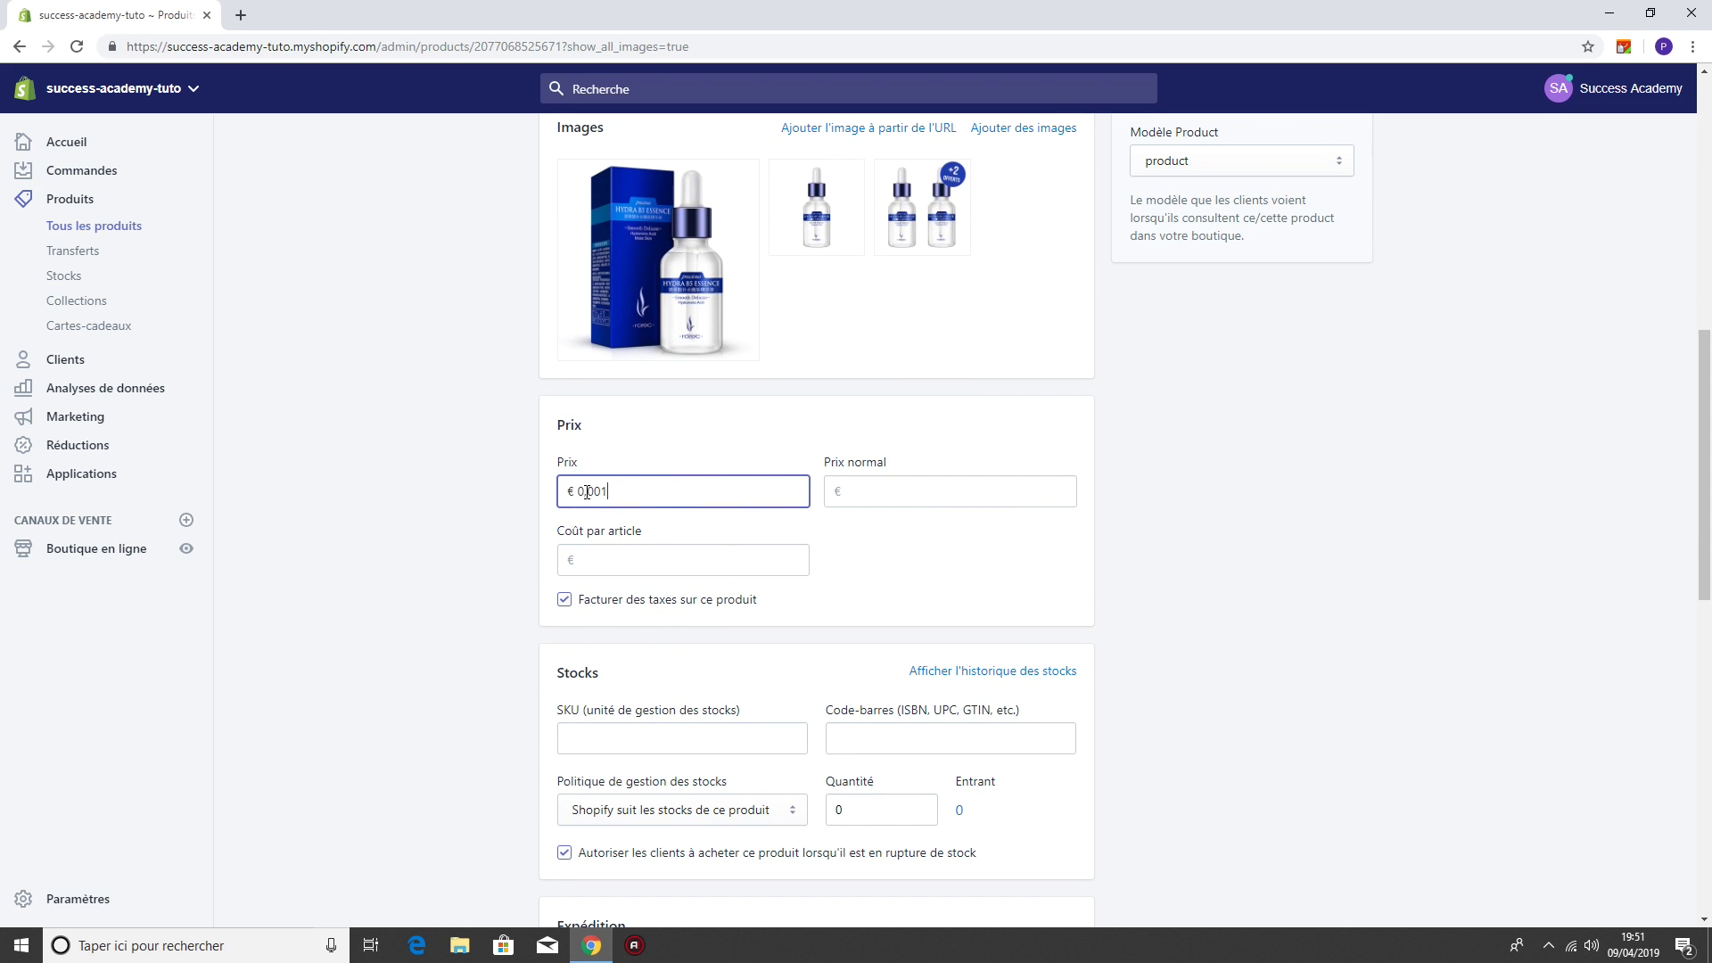
type("16,99")
key("ctrl+a")
key("BackSpace")
type("1")
key("Tab")
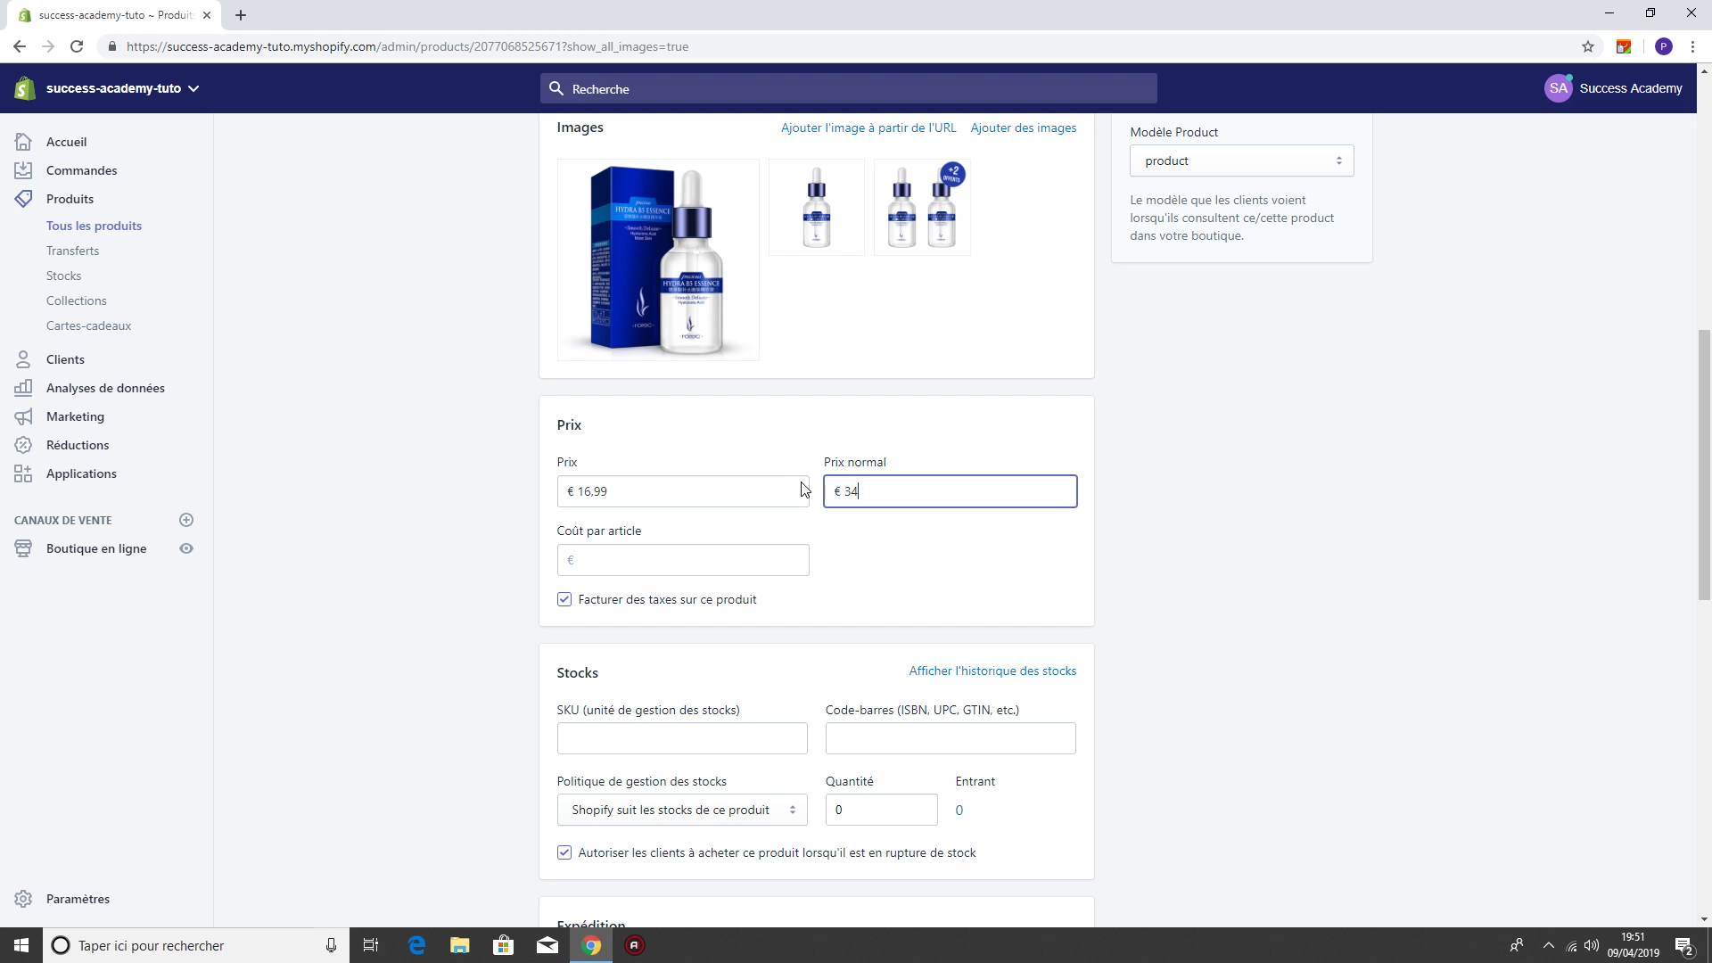
left_click(1247, 546)
scroll(1281, 359, "up", 10)
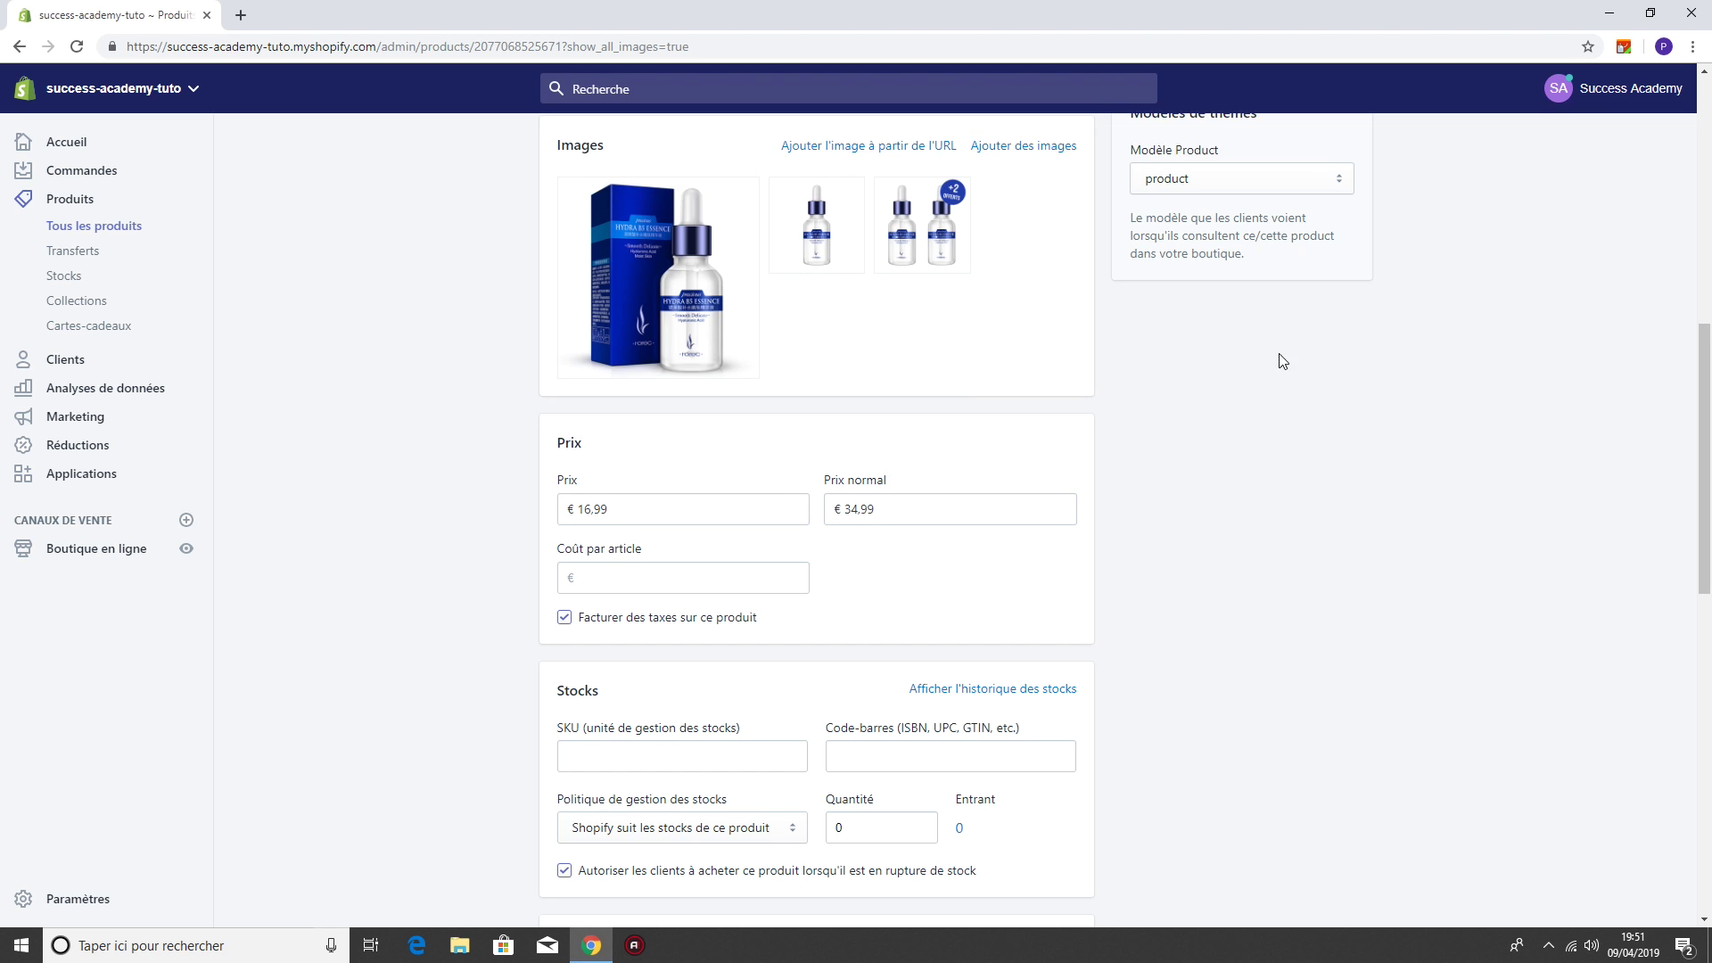
scroll(1375, 516, "down", 8)
scroll(1373, 579, "down", 15)
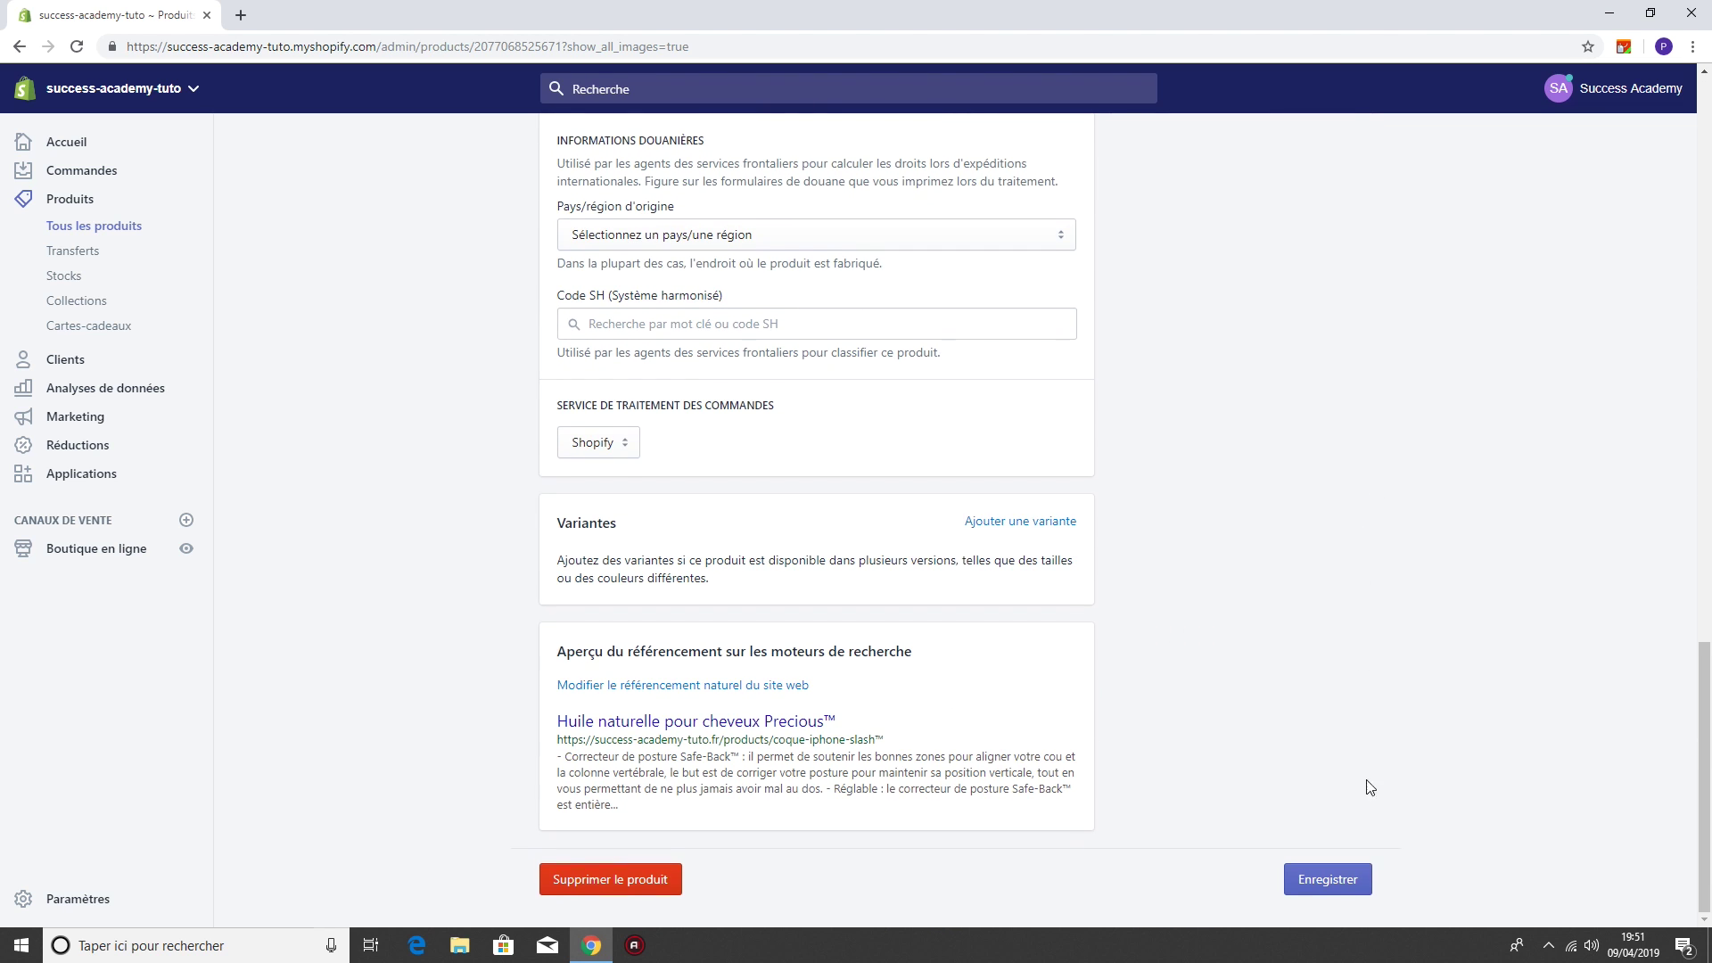
left_click(1328, 880)
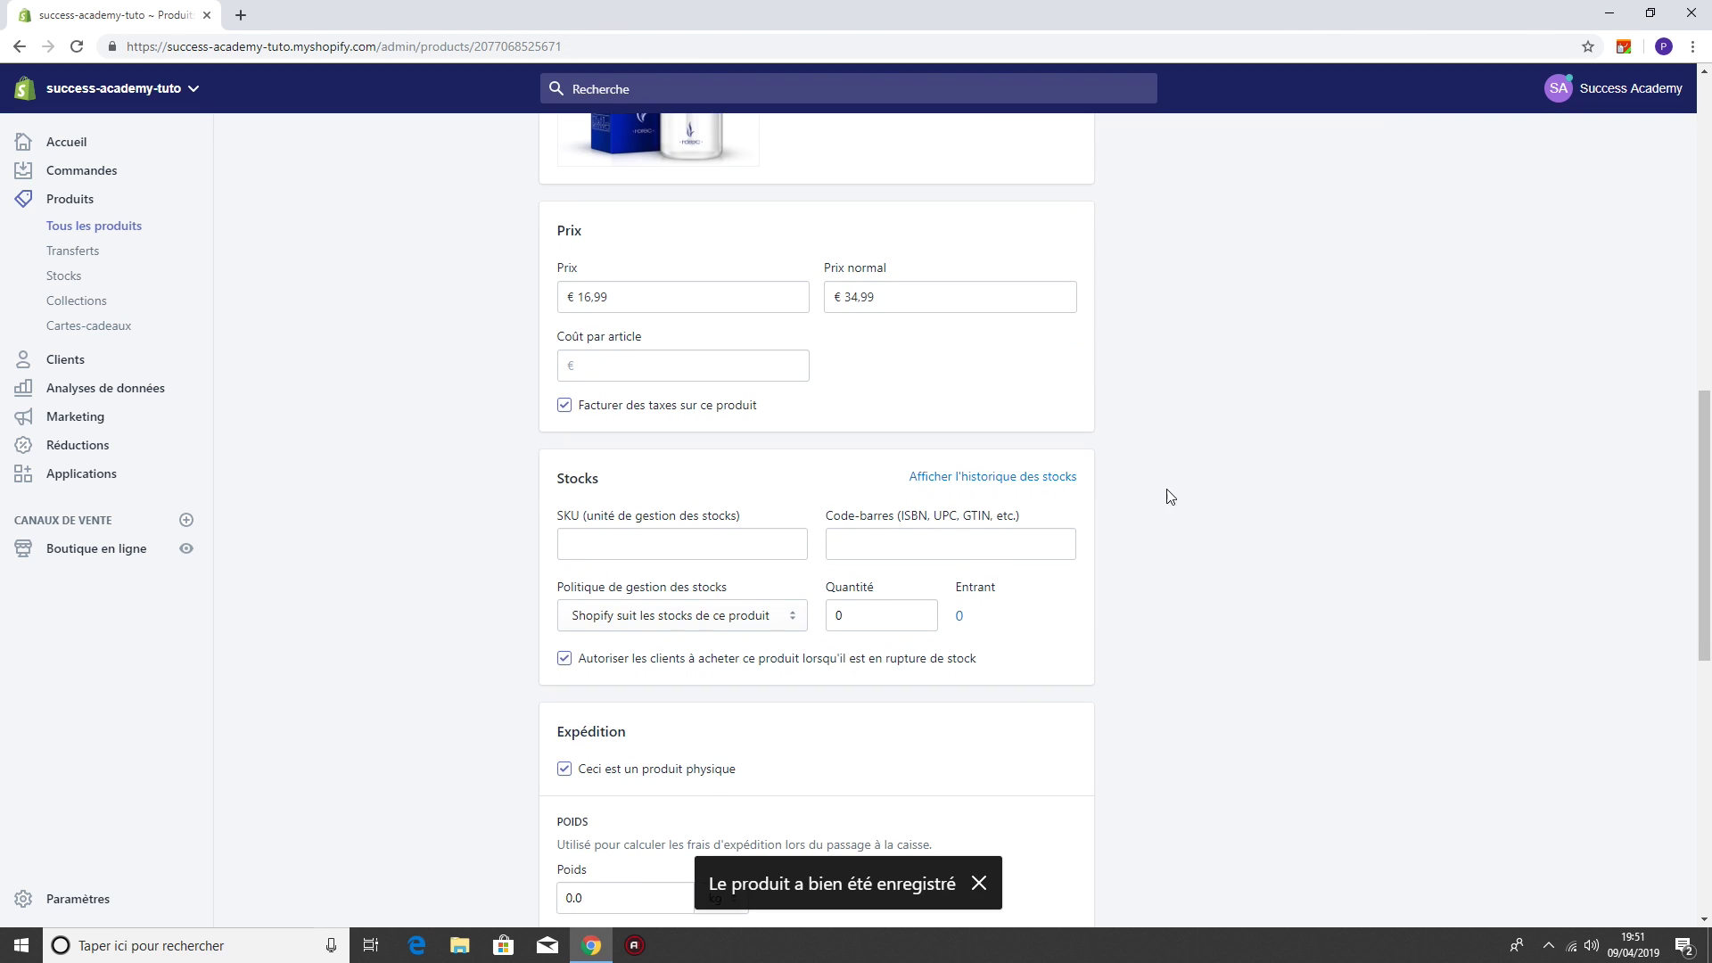
- Start adding a variant to the product and name its option "Offre promotionnelle :"
scroll(1059, 377, "down", 3)
scroll(1059, 375, "up", 8)
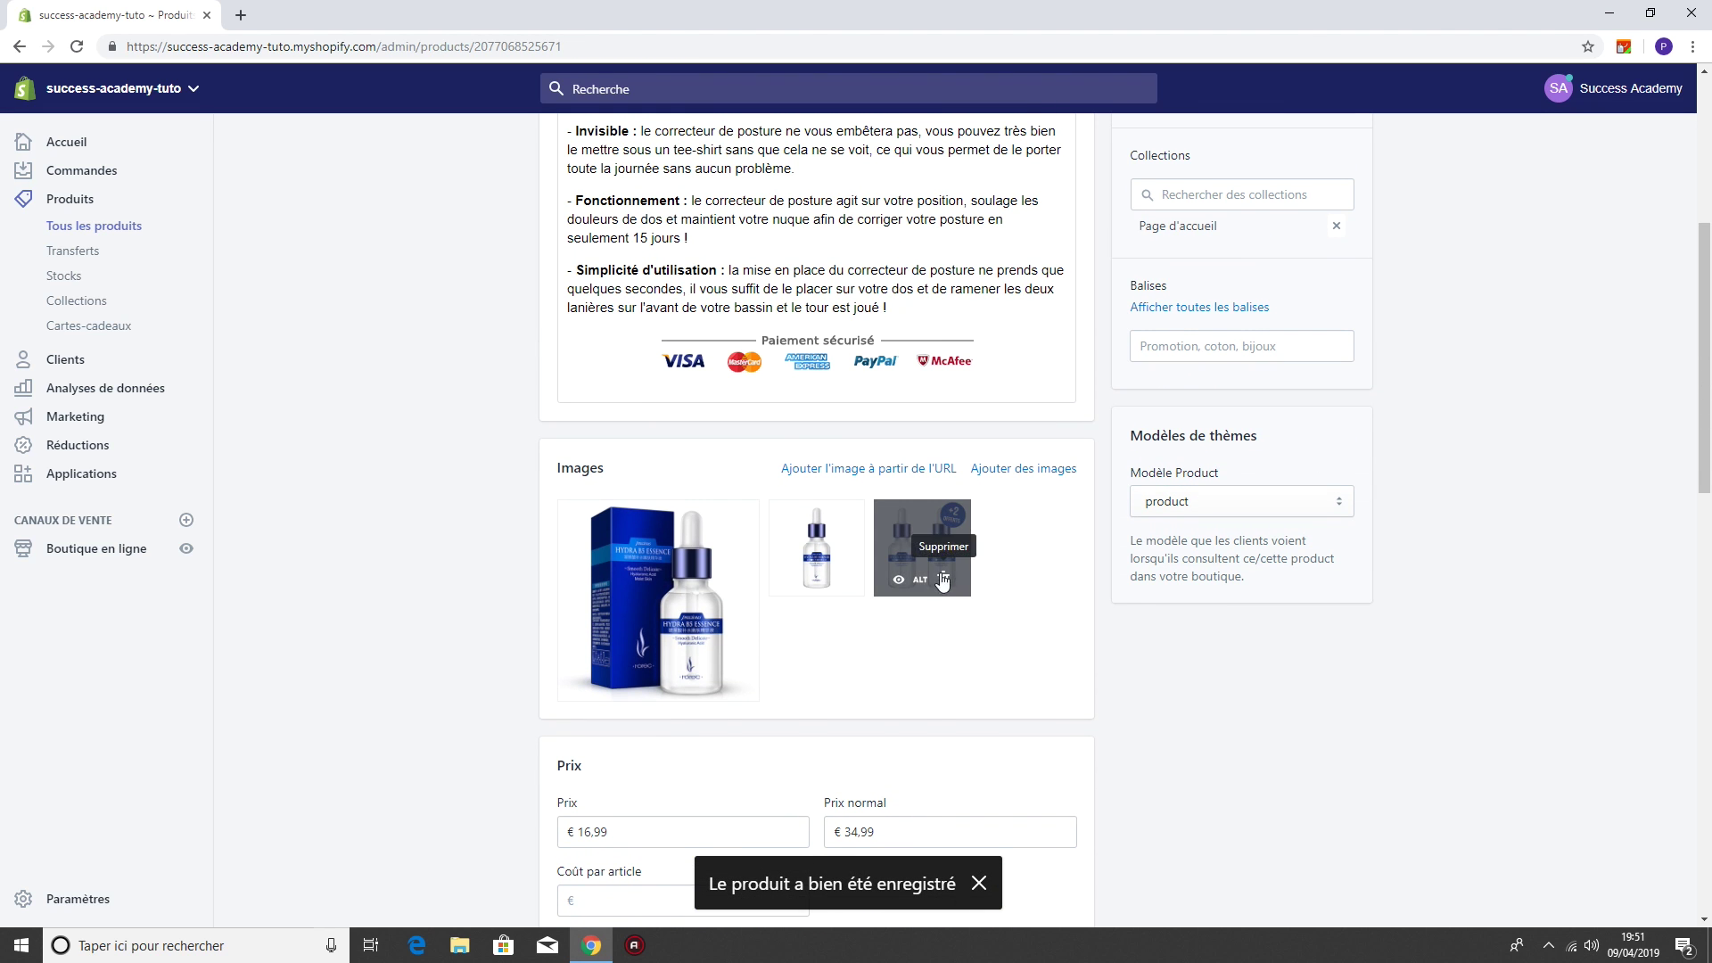
scroll(840, 553, "down", 7)
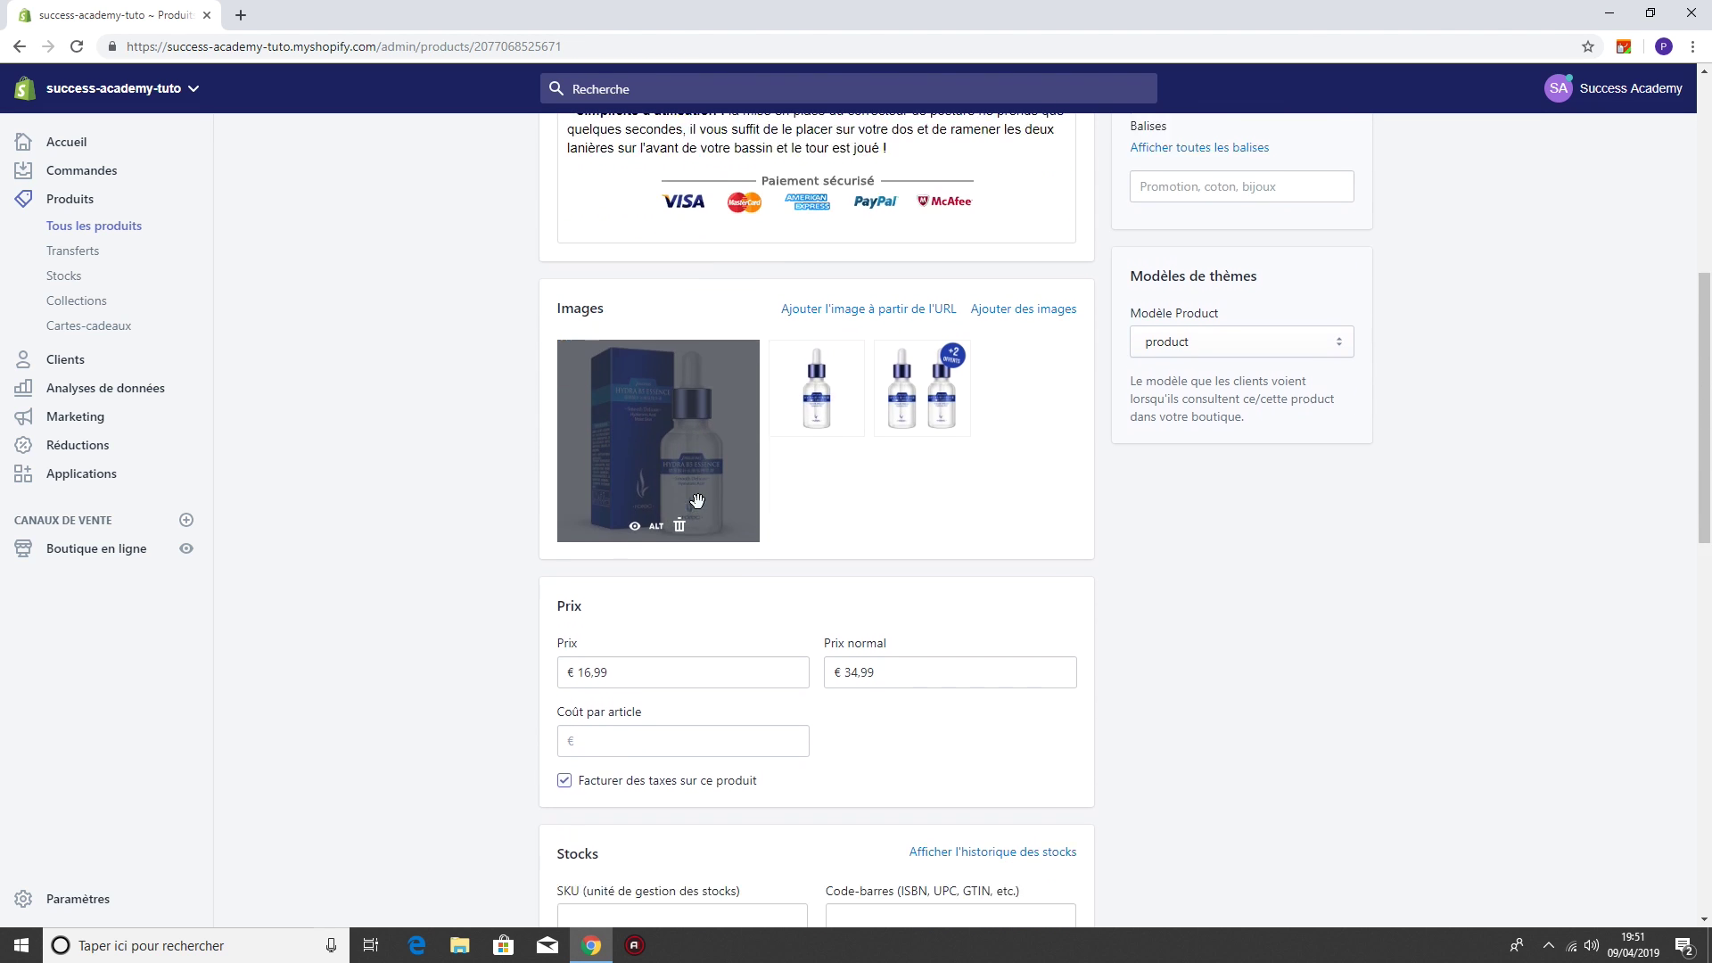
scroll(722, 535, "down", 7)
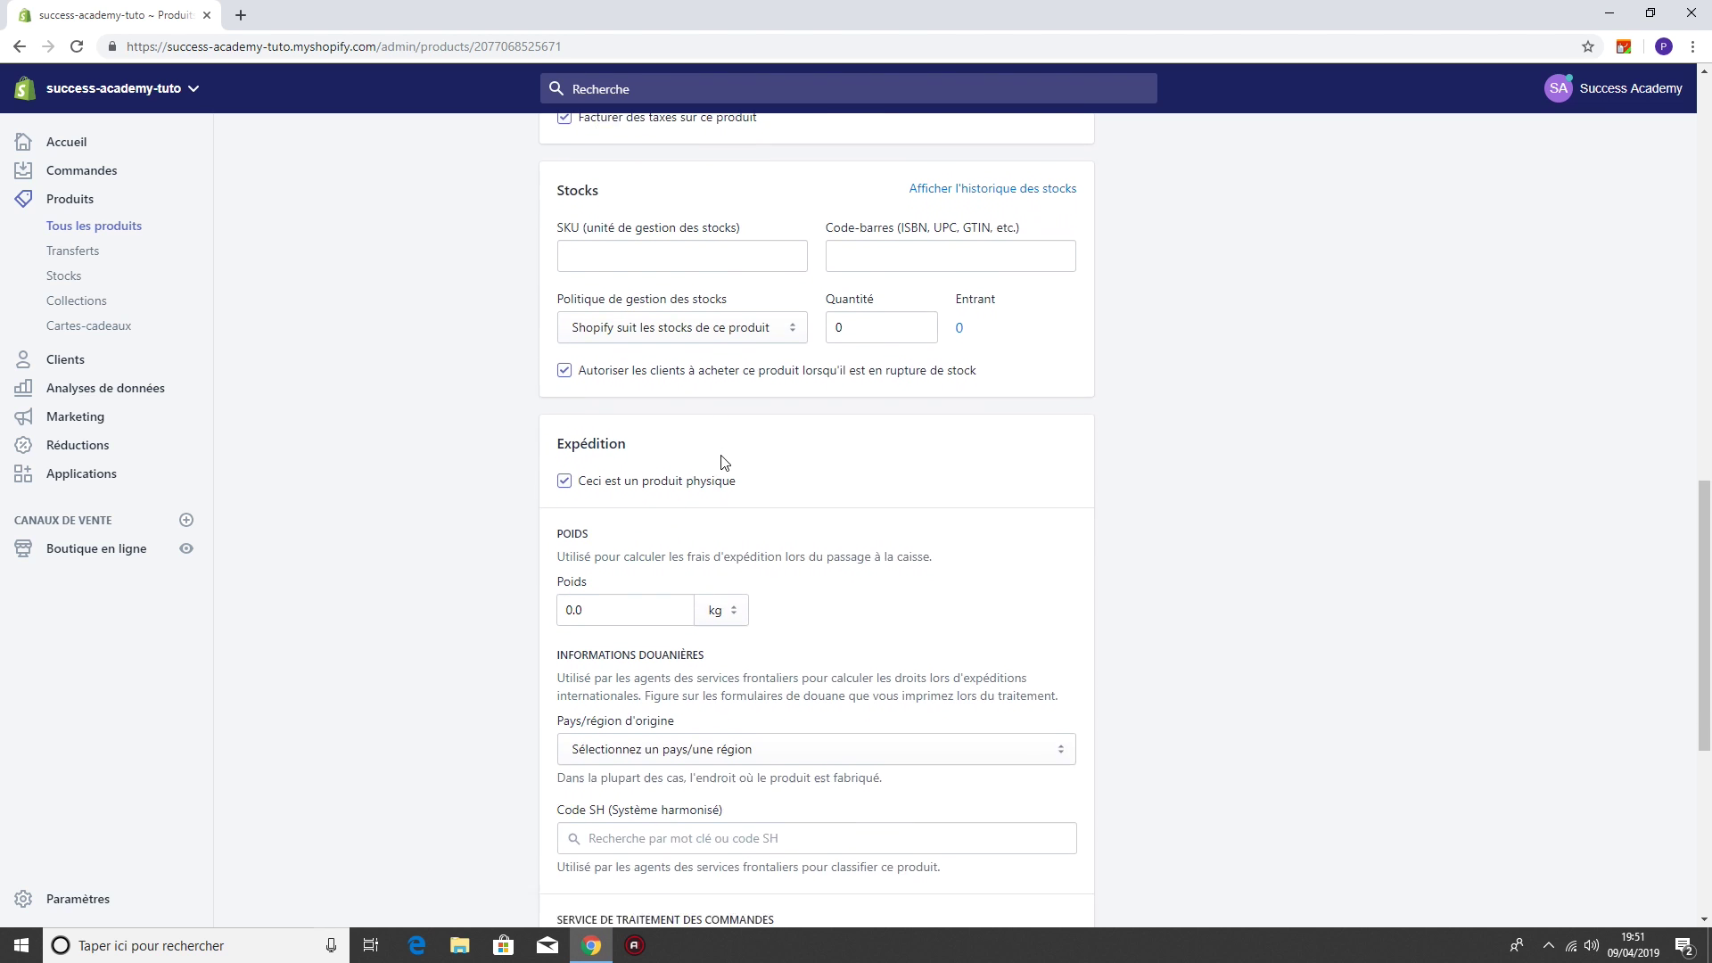
scroll(746, 567, "down", 1)
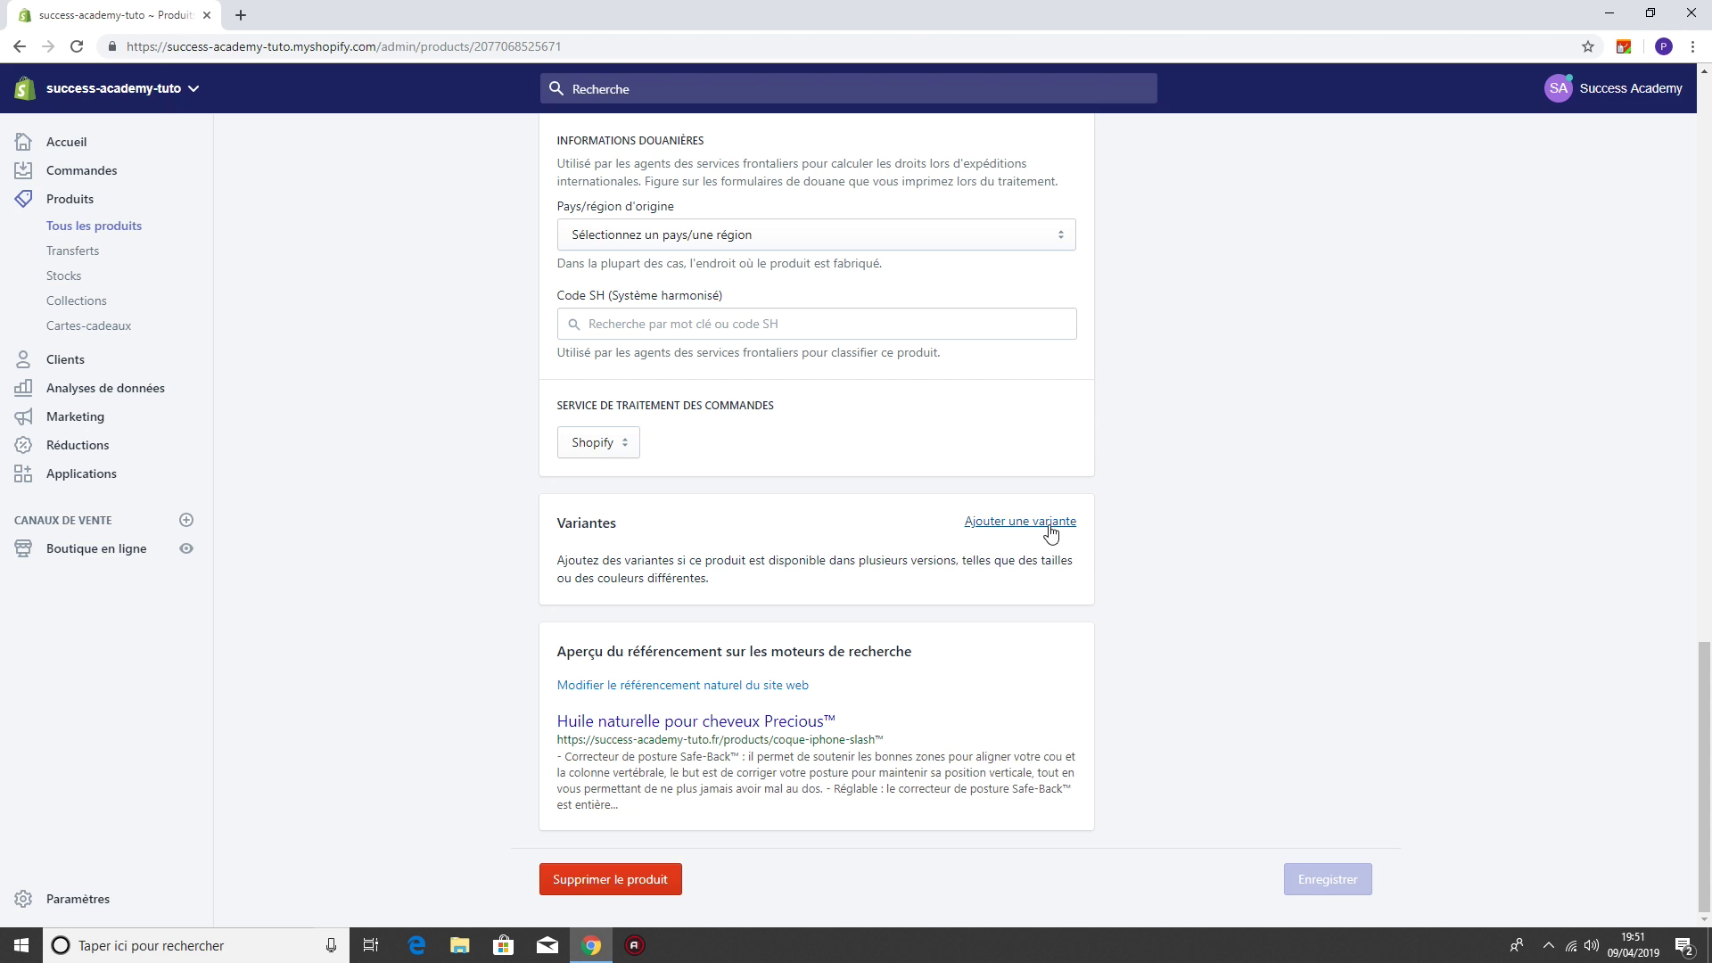
left_click(999, 526)
left_click(639, 678)
left_click(662, 679)
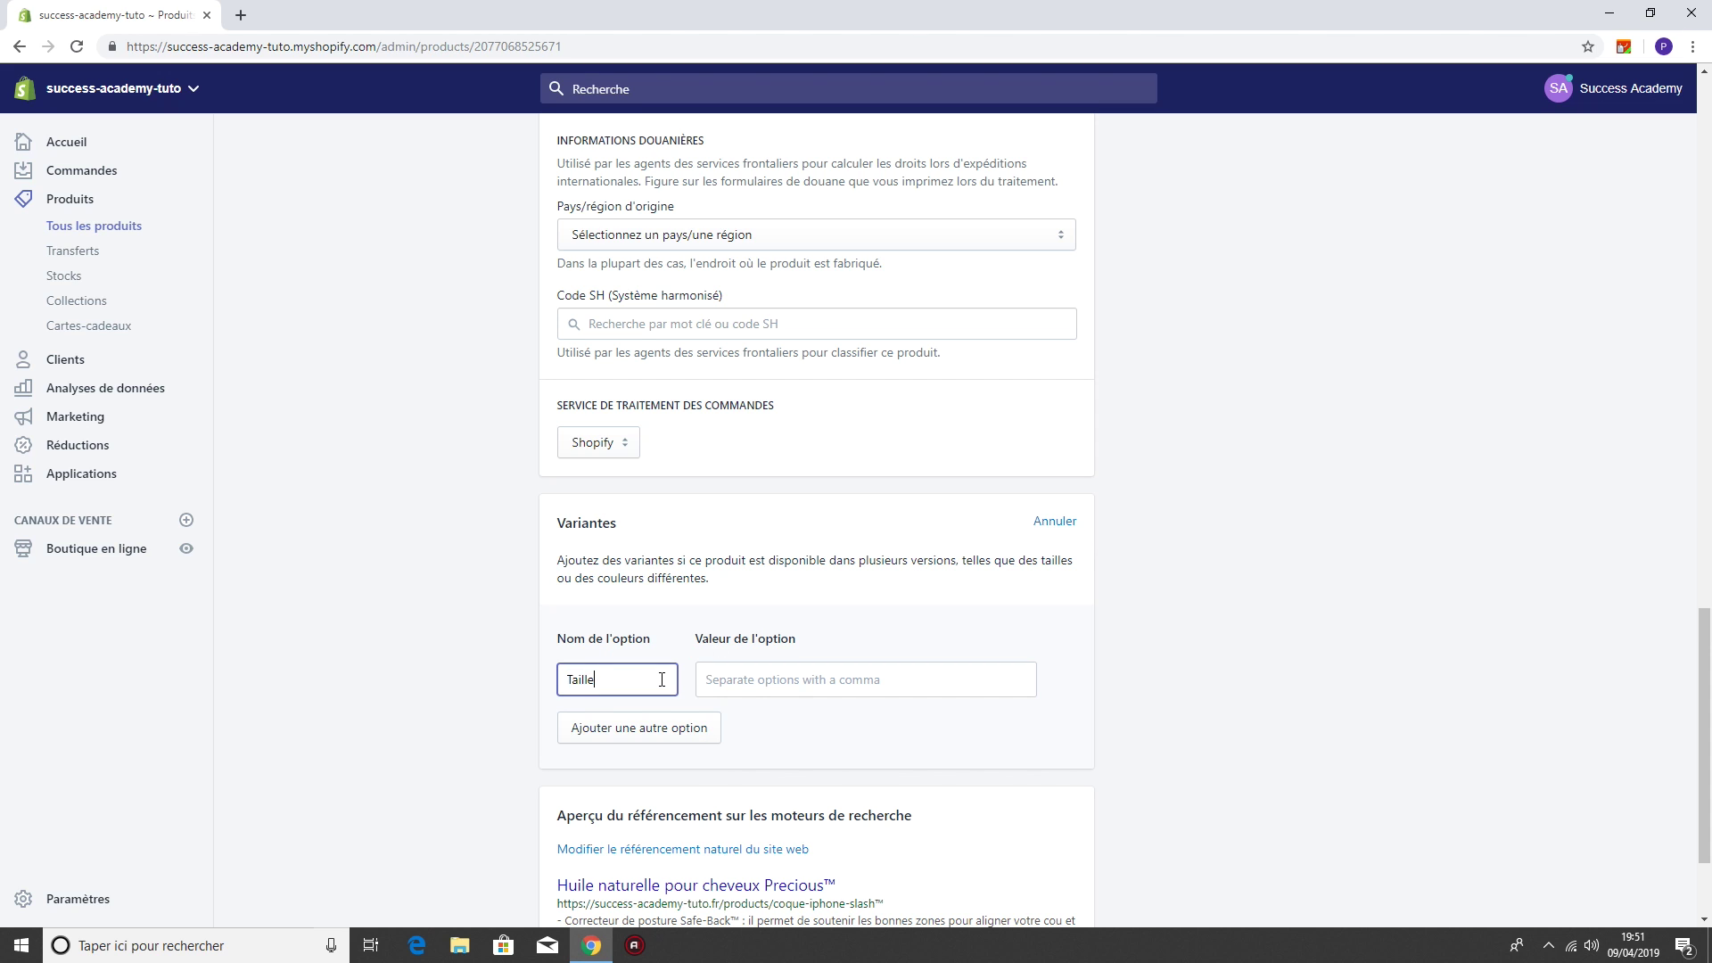
double_click(662, 679)
key("BackSpace")
type("Offre ")
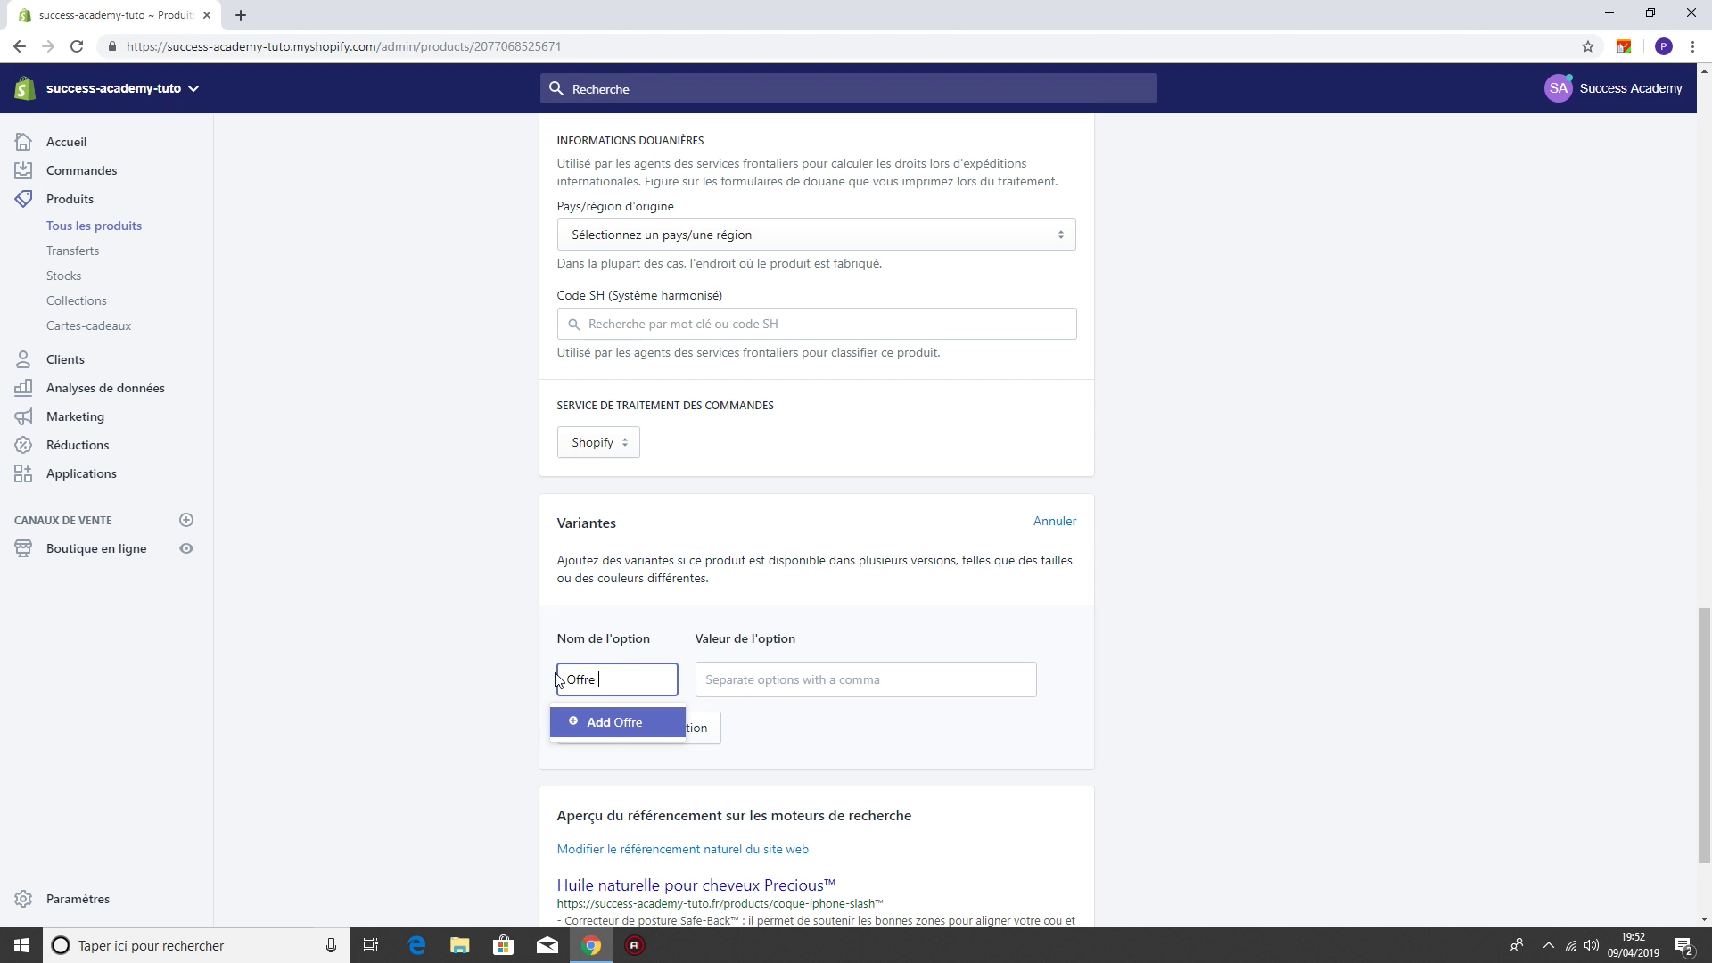
type("promotionnelle")
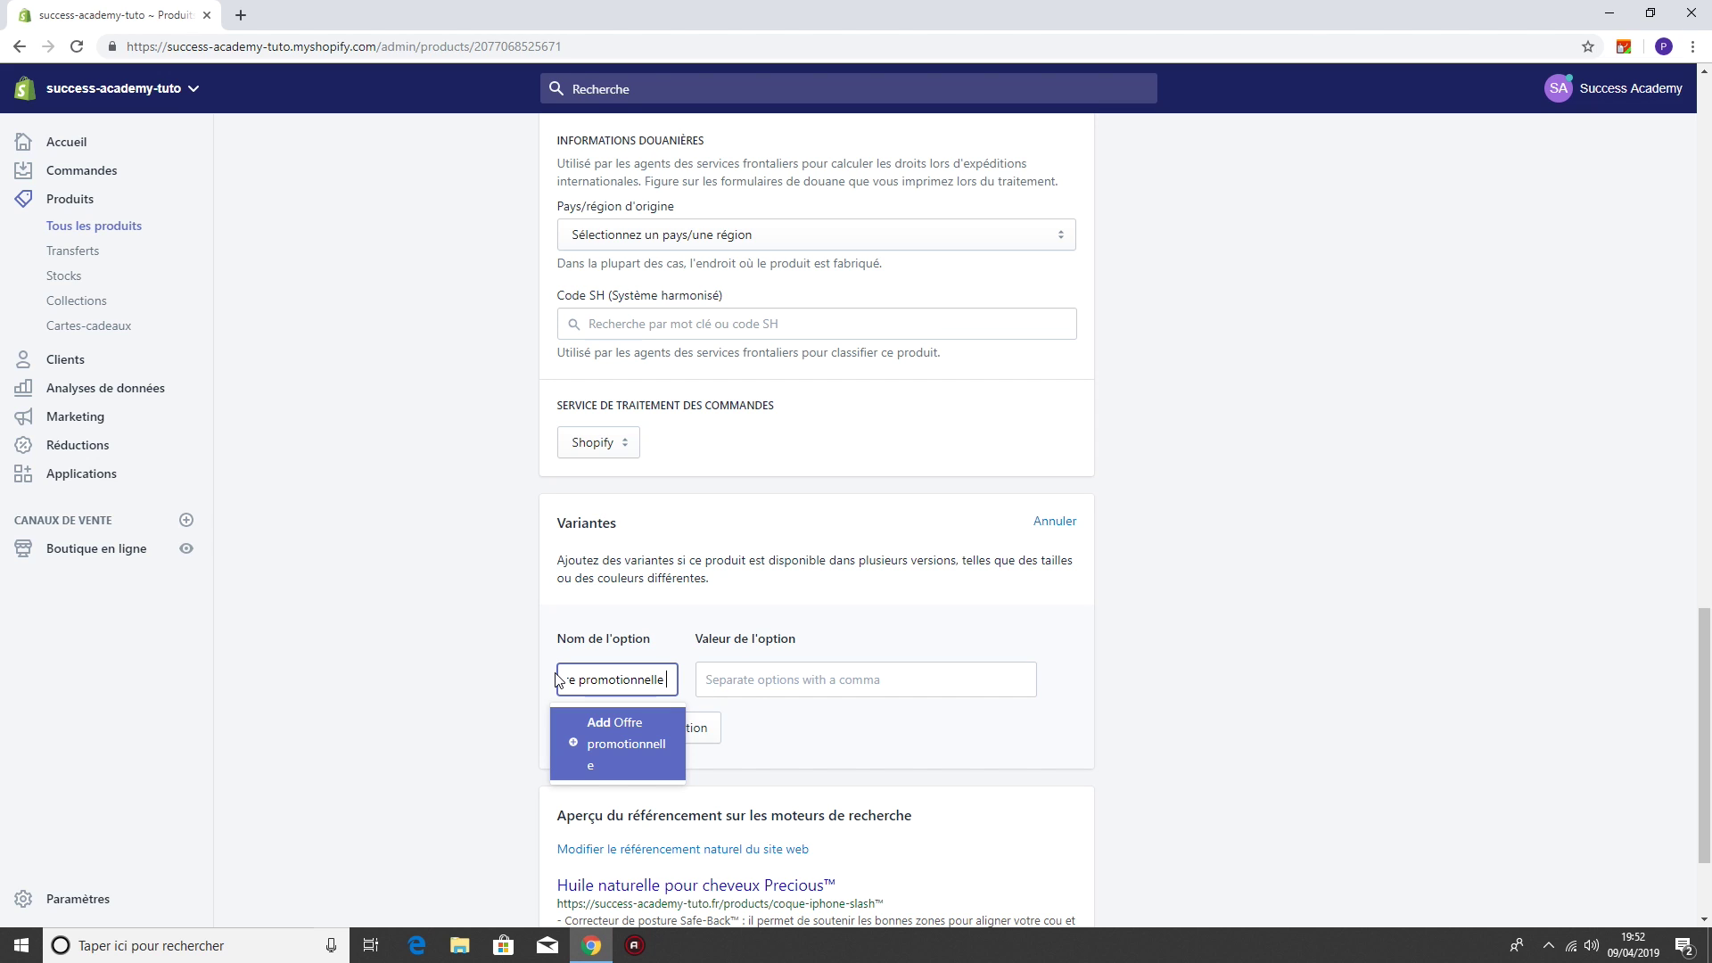
type("!")
key("BackSpace")
left_click(728, 711)
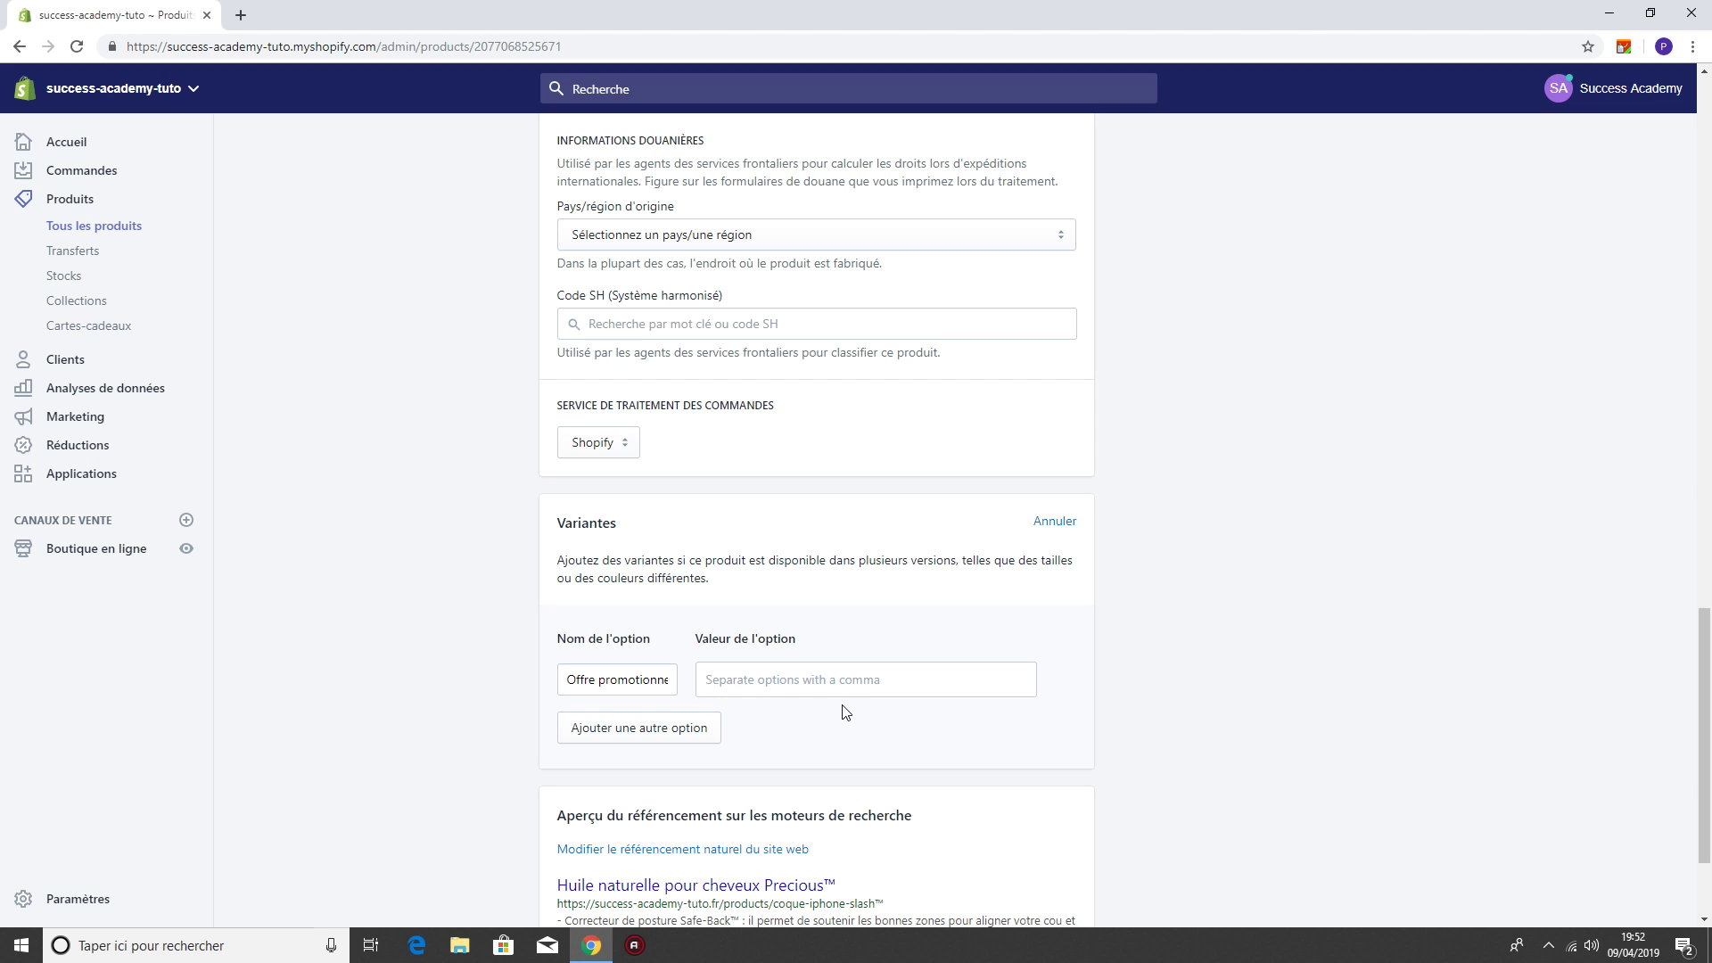
- Enter "1 flacon" and "2 Achetés = 2 Offerts" as the values of the promotional offer option
type("1 flacon")
scroll(845, 713, "up", 15)
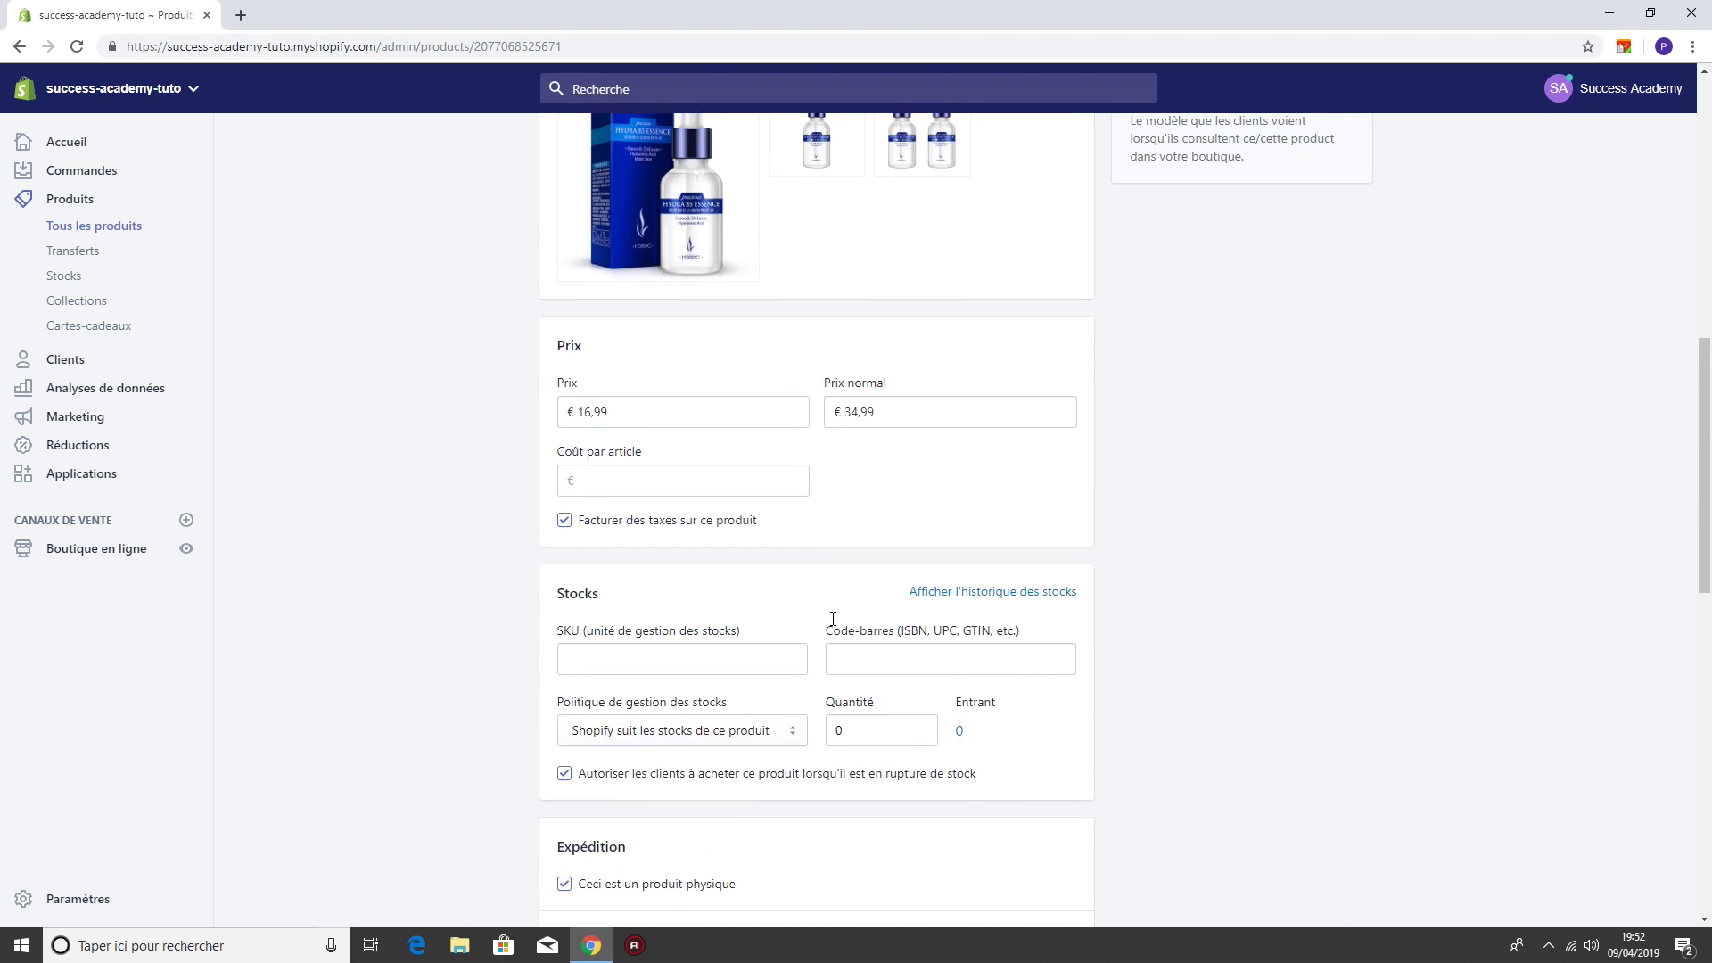
scroll(968, 582, "down", 15)
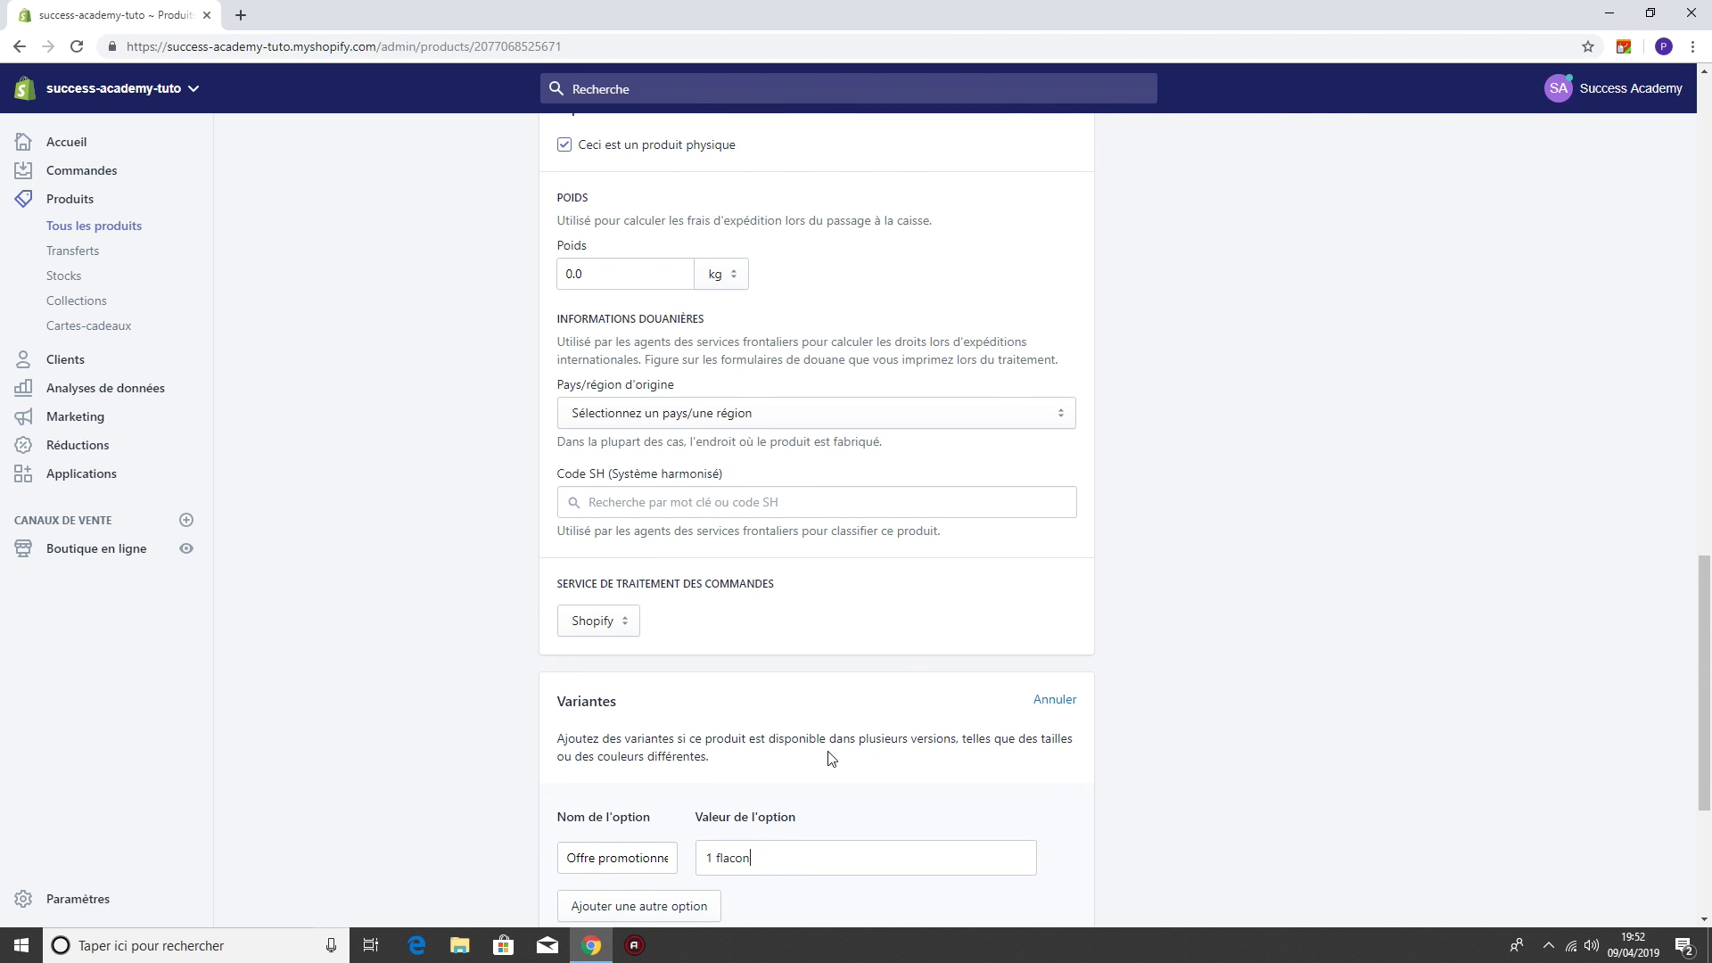
type("flacon,")
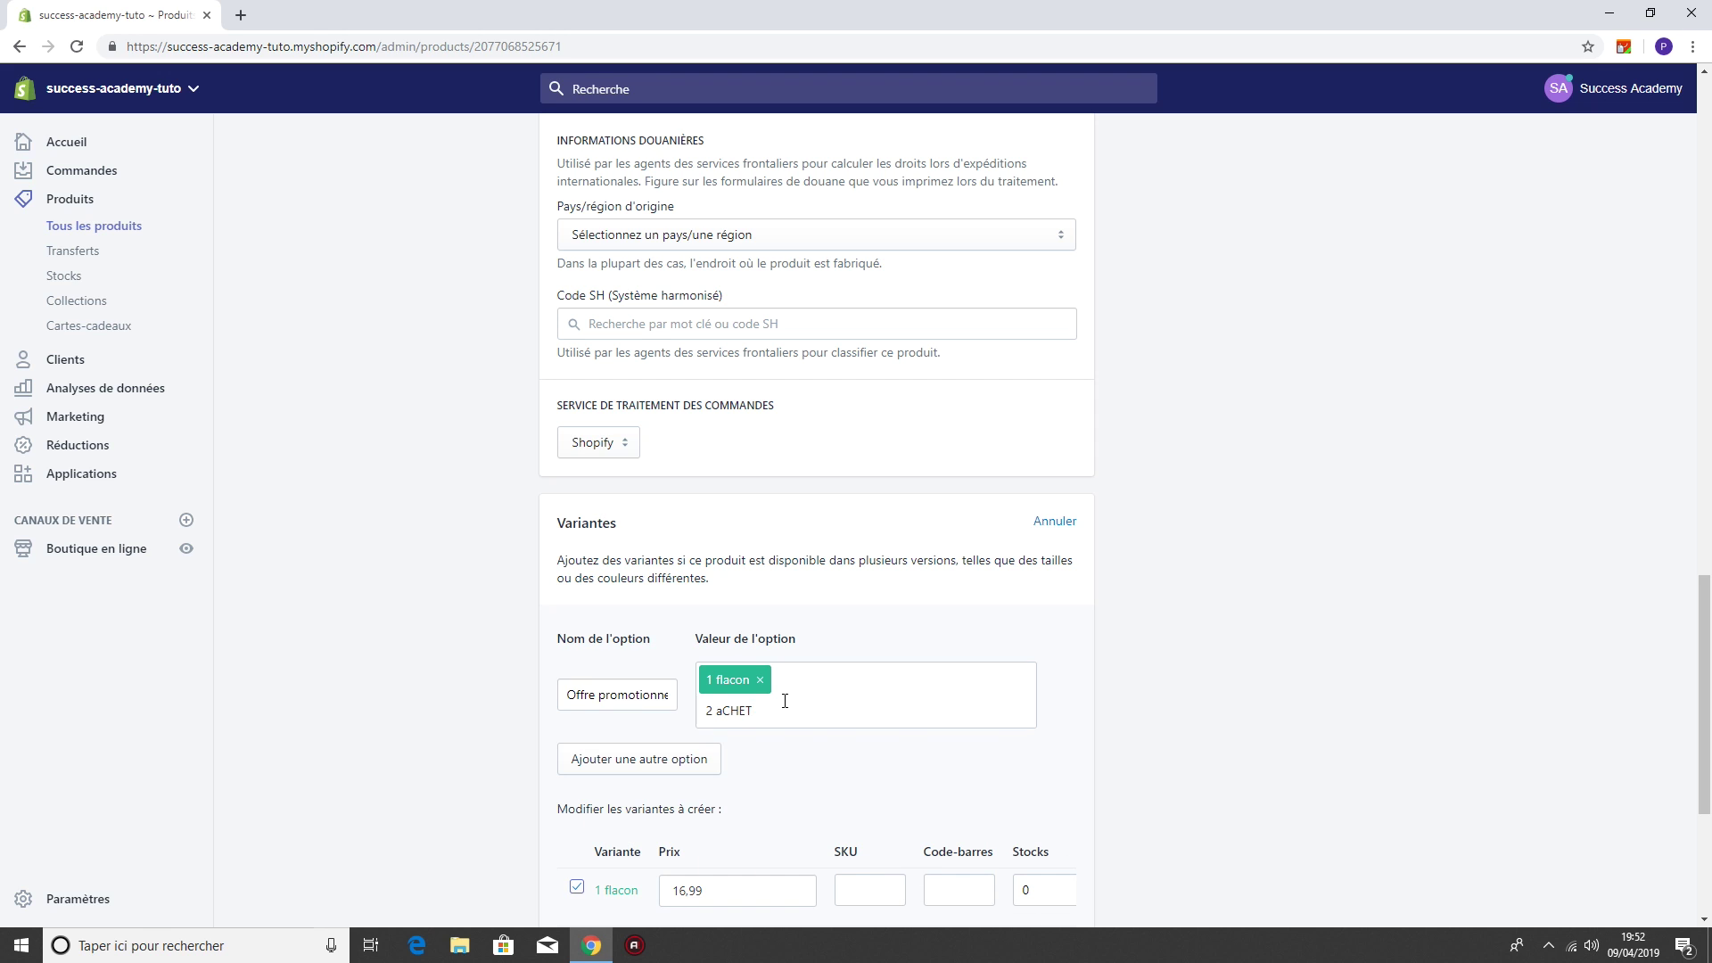
type("2 aC")
key("BackSpace")
key("BackSpace")
type("Achetés = 2 Offerts")
key("Return")
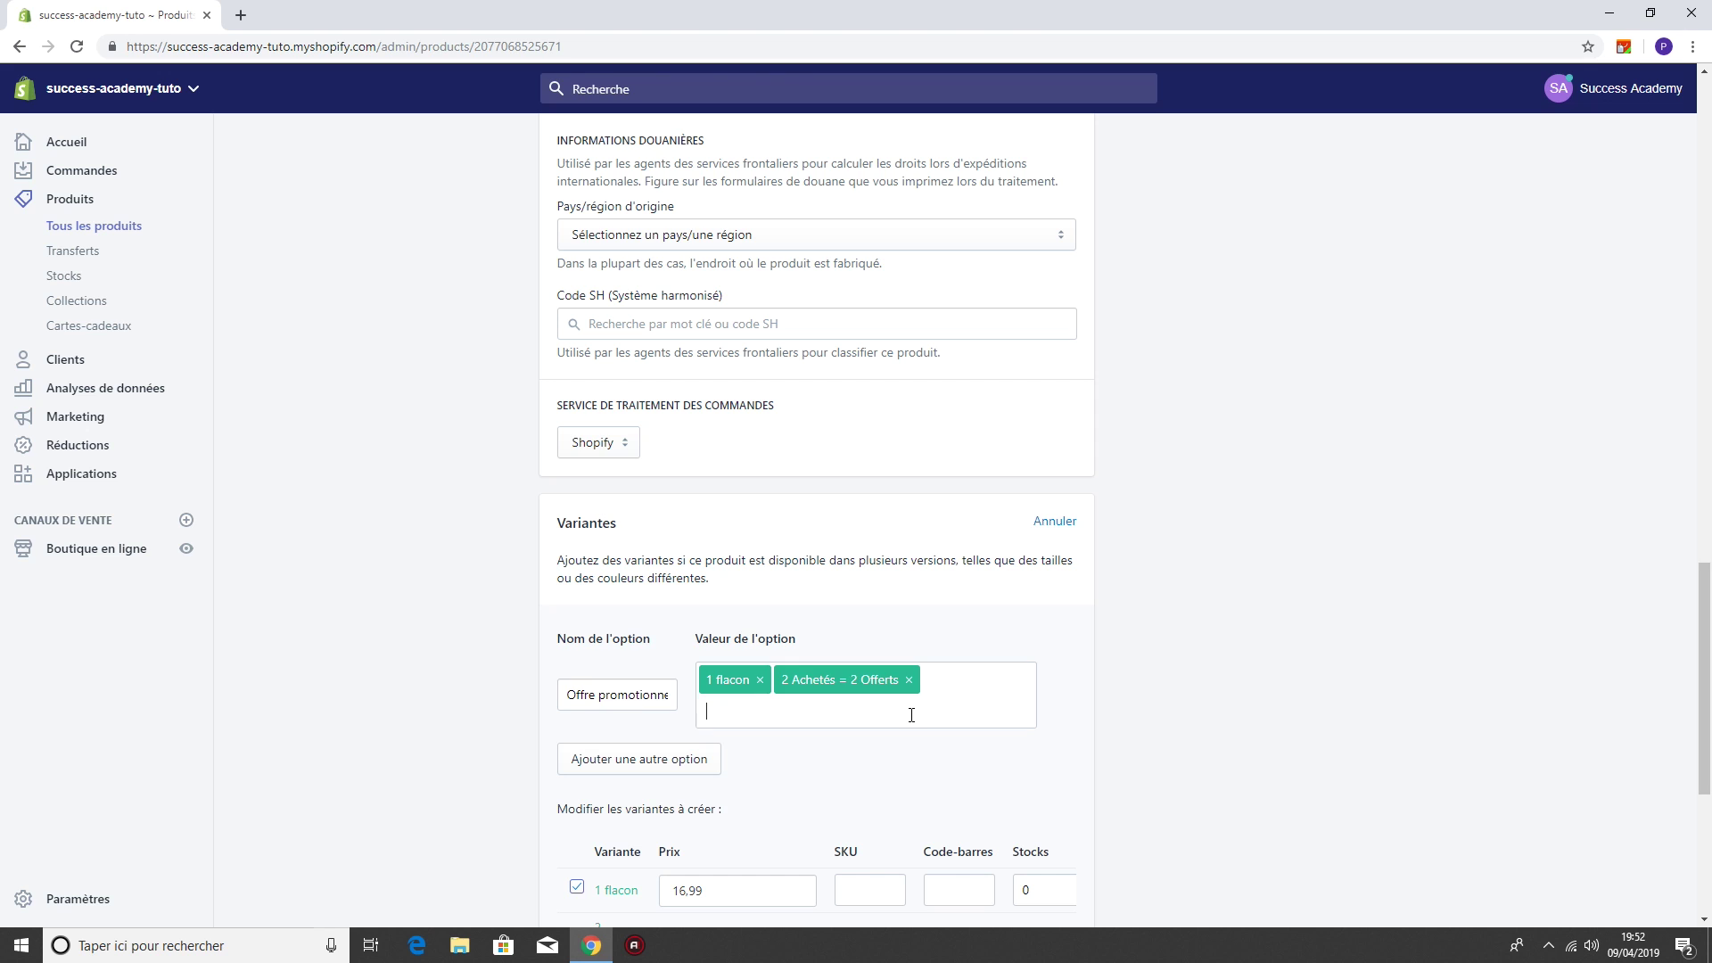
- Set the price of the "2 Achetés = 2 Offerts" variant to 34.99 and save the product
scroll(1073, 675, "down", 3)
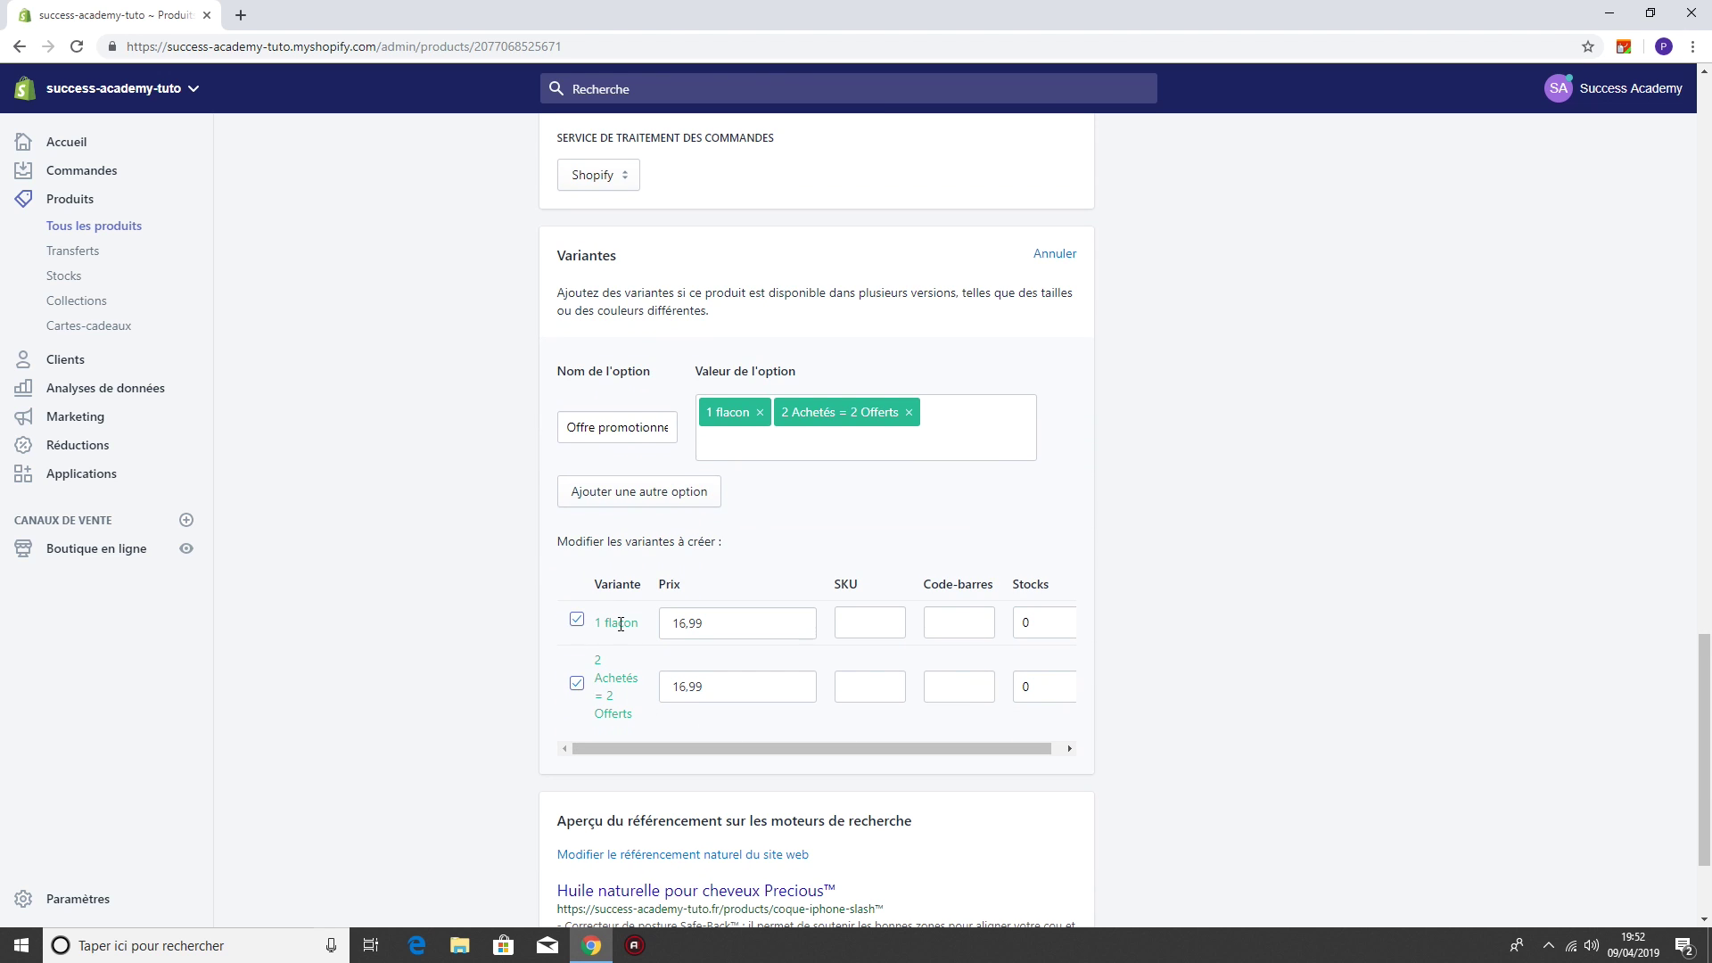
double_click(728, 689)
left_click(714, 687)
left_click_drag(697, 690, 674, 689)
type("24")
left_click_drag(606, 698, 634, 718)
left_click(643, 717)
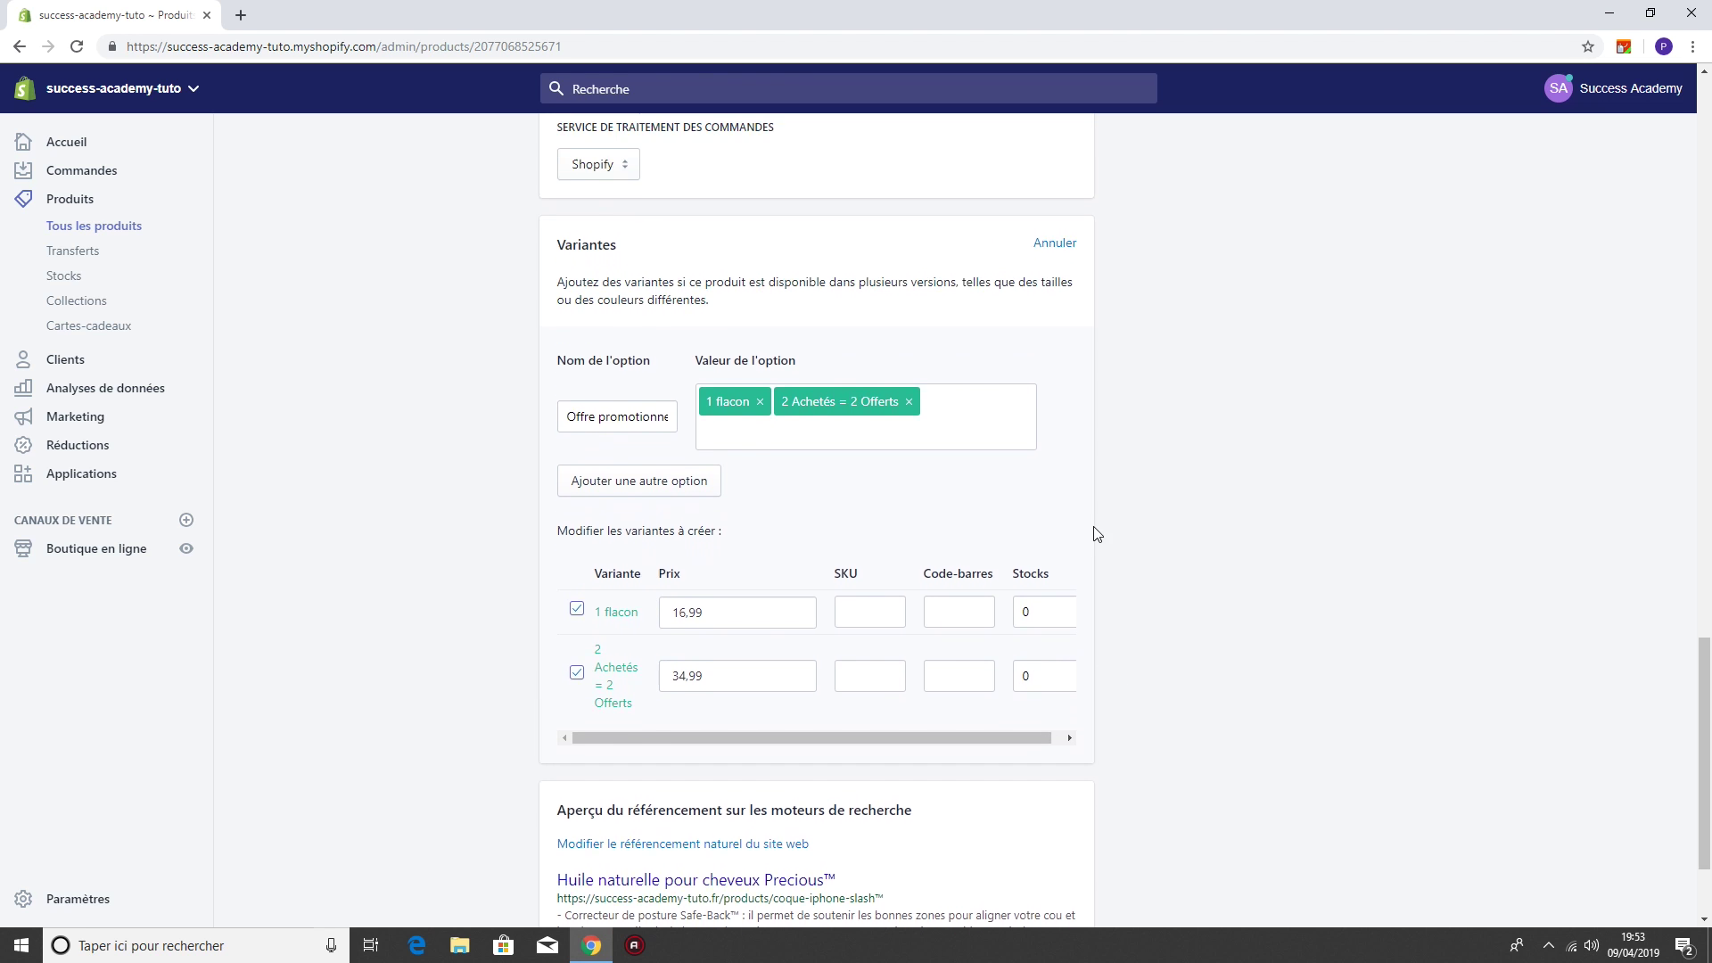
scroll(1159, 580, "down", 2)
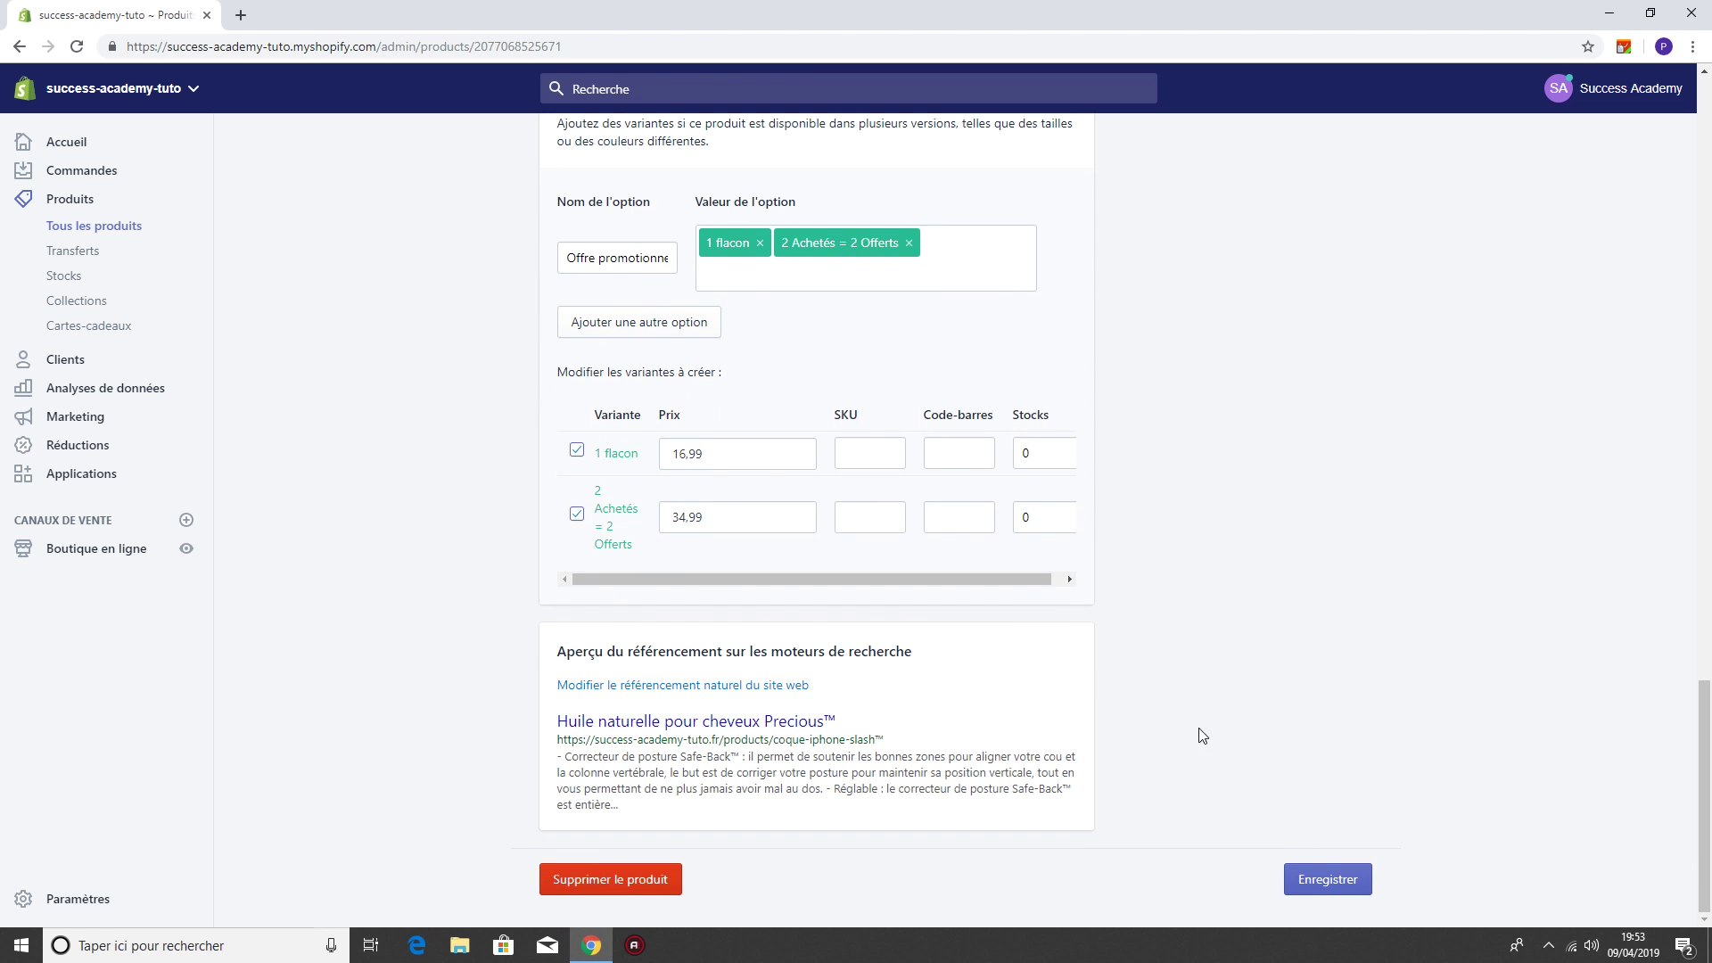
left_click(1329, 887)
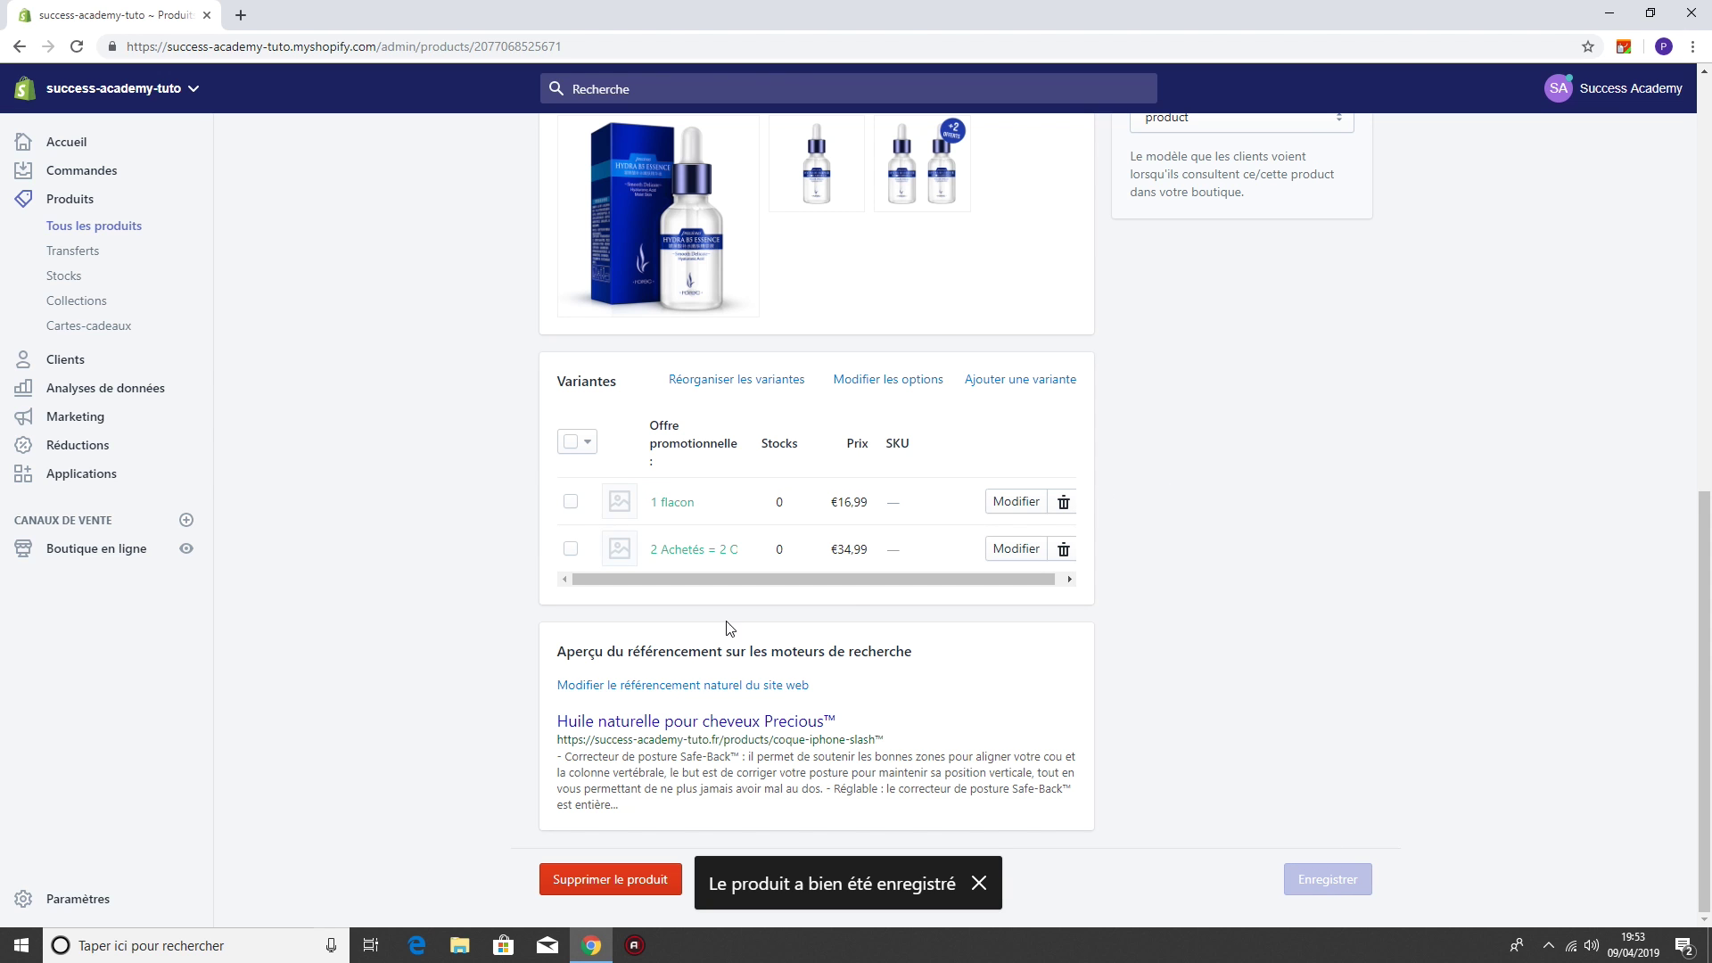
- Set the regular price (Prix normal) of the "2 Achetés = 2 Offerts" variant to €69.99 and save it
scroll(705, 517, "up", 1)
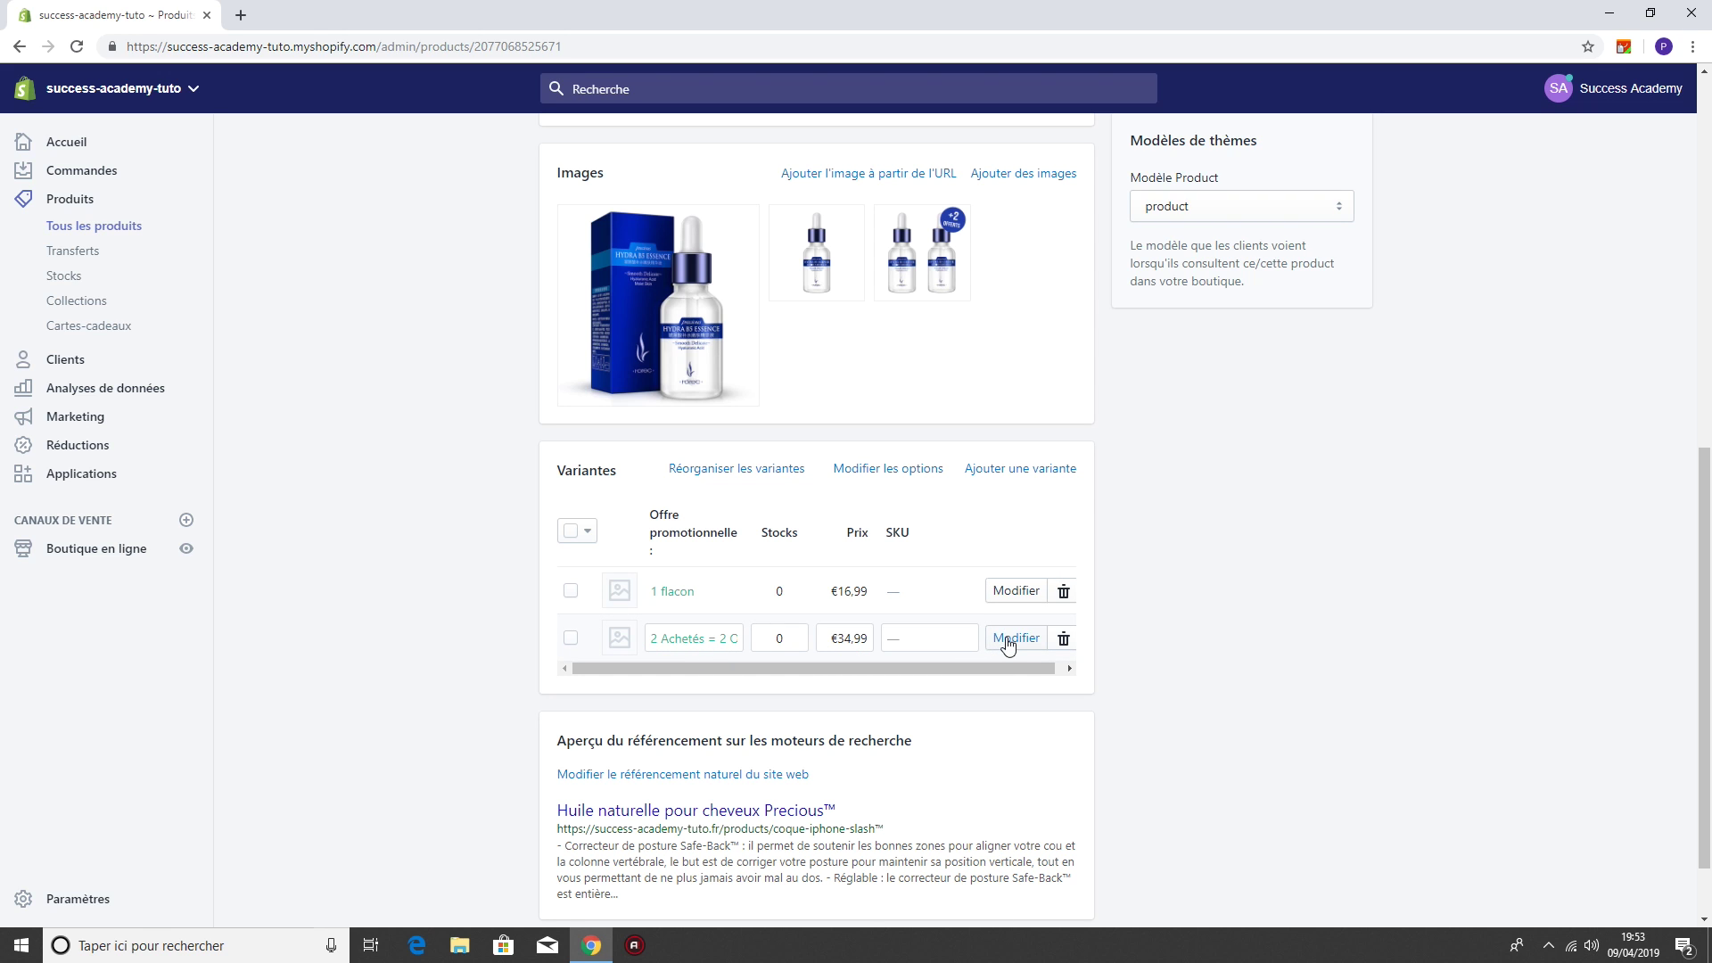
left_click(1008, 642)
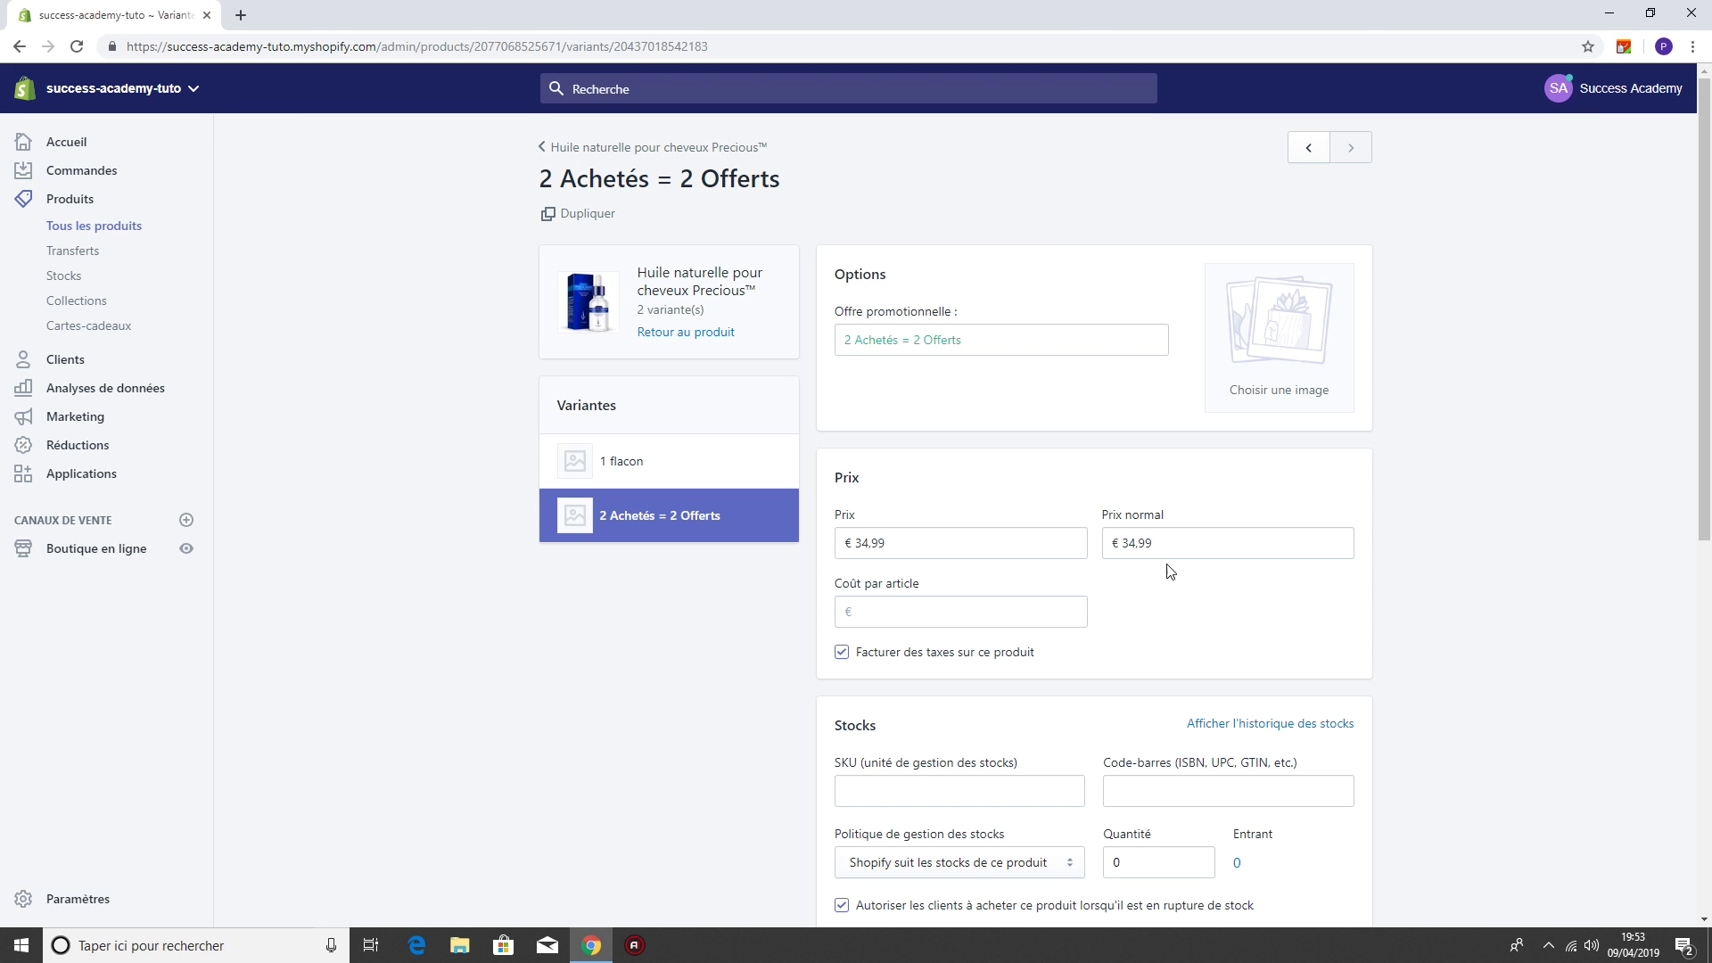
left_click(904, 540)
left_click_drag(872, 541, 904, 542)
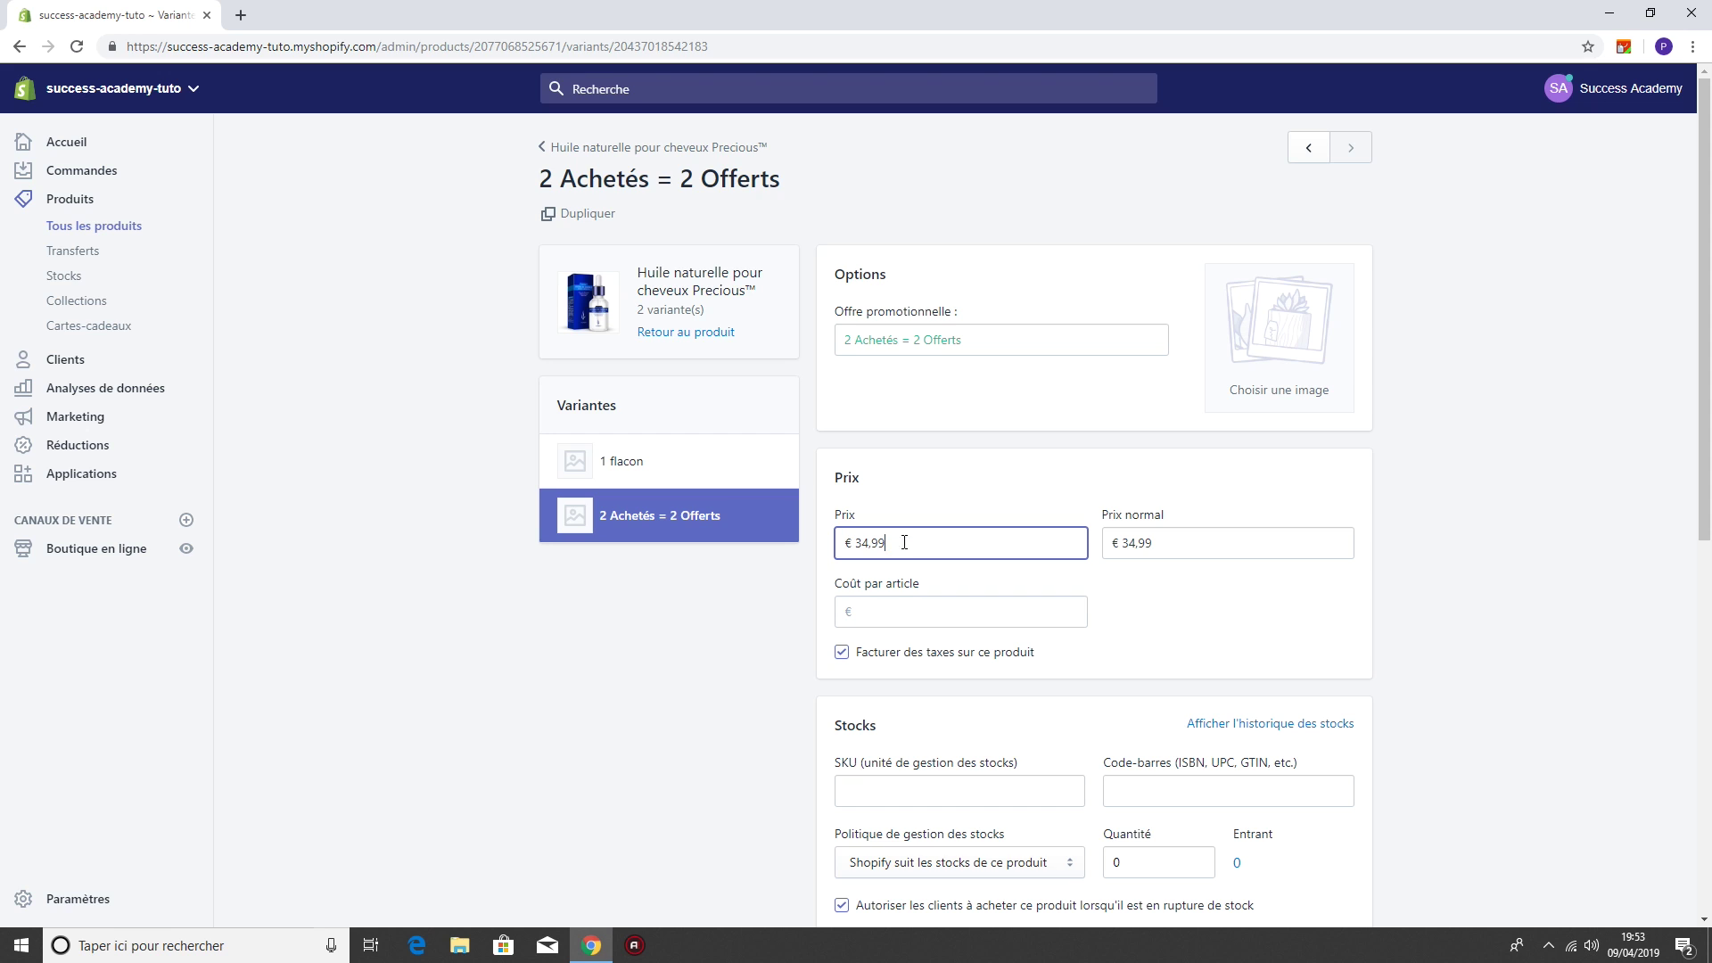
left_click(1159, 544)
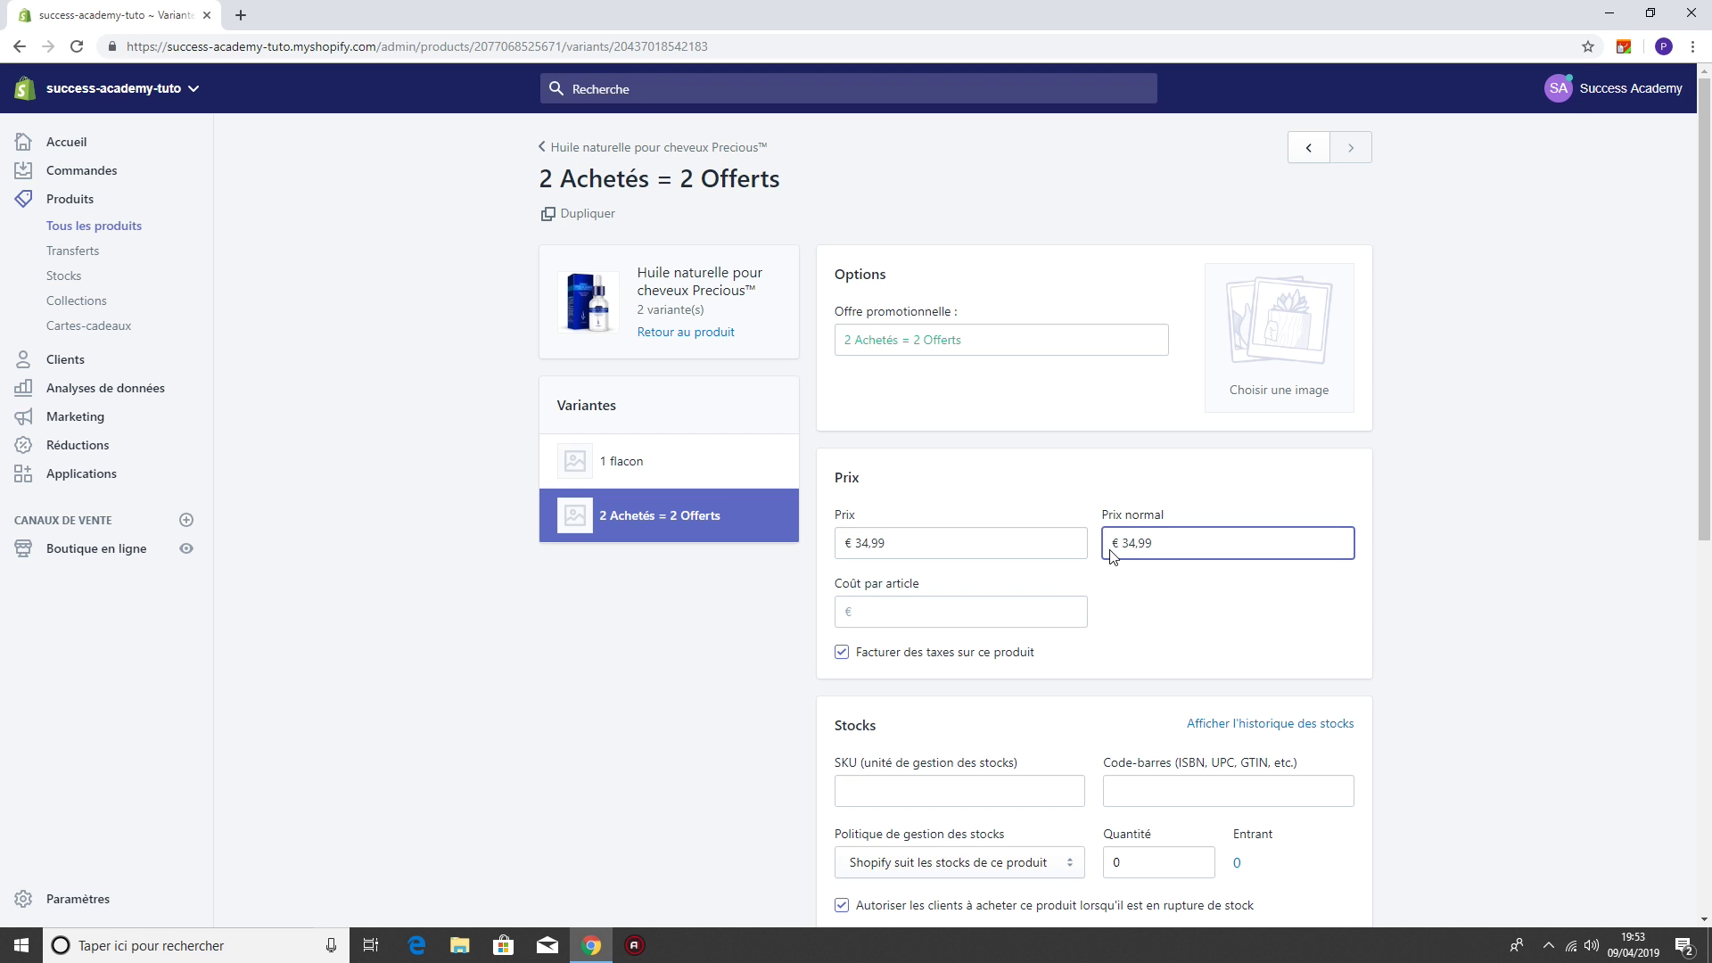
key("BackSpace")
key("BackSpace")
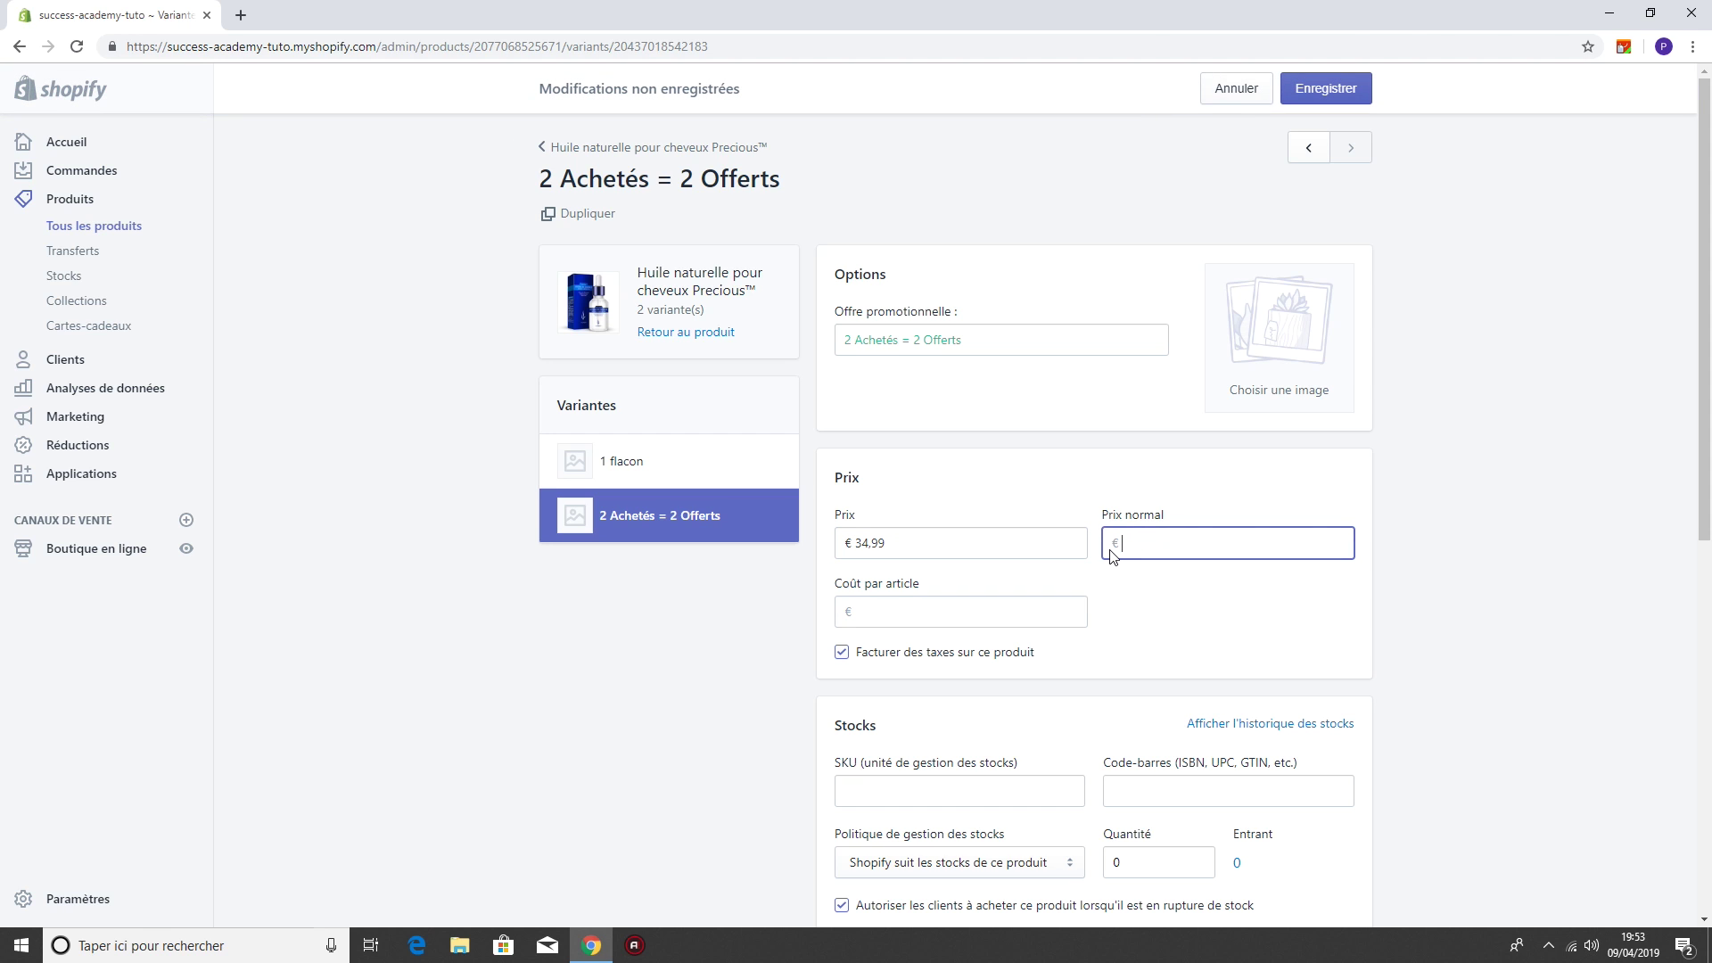
type("69,99")
left_click(1202, 590)
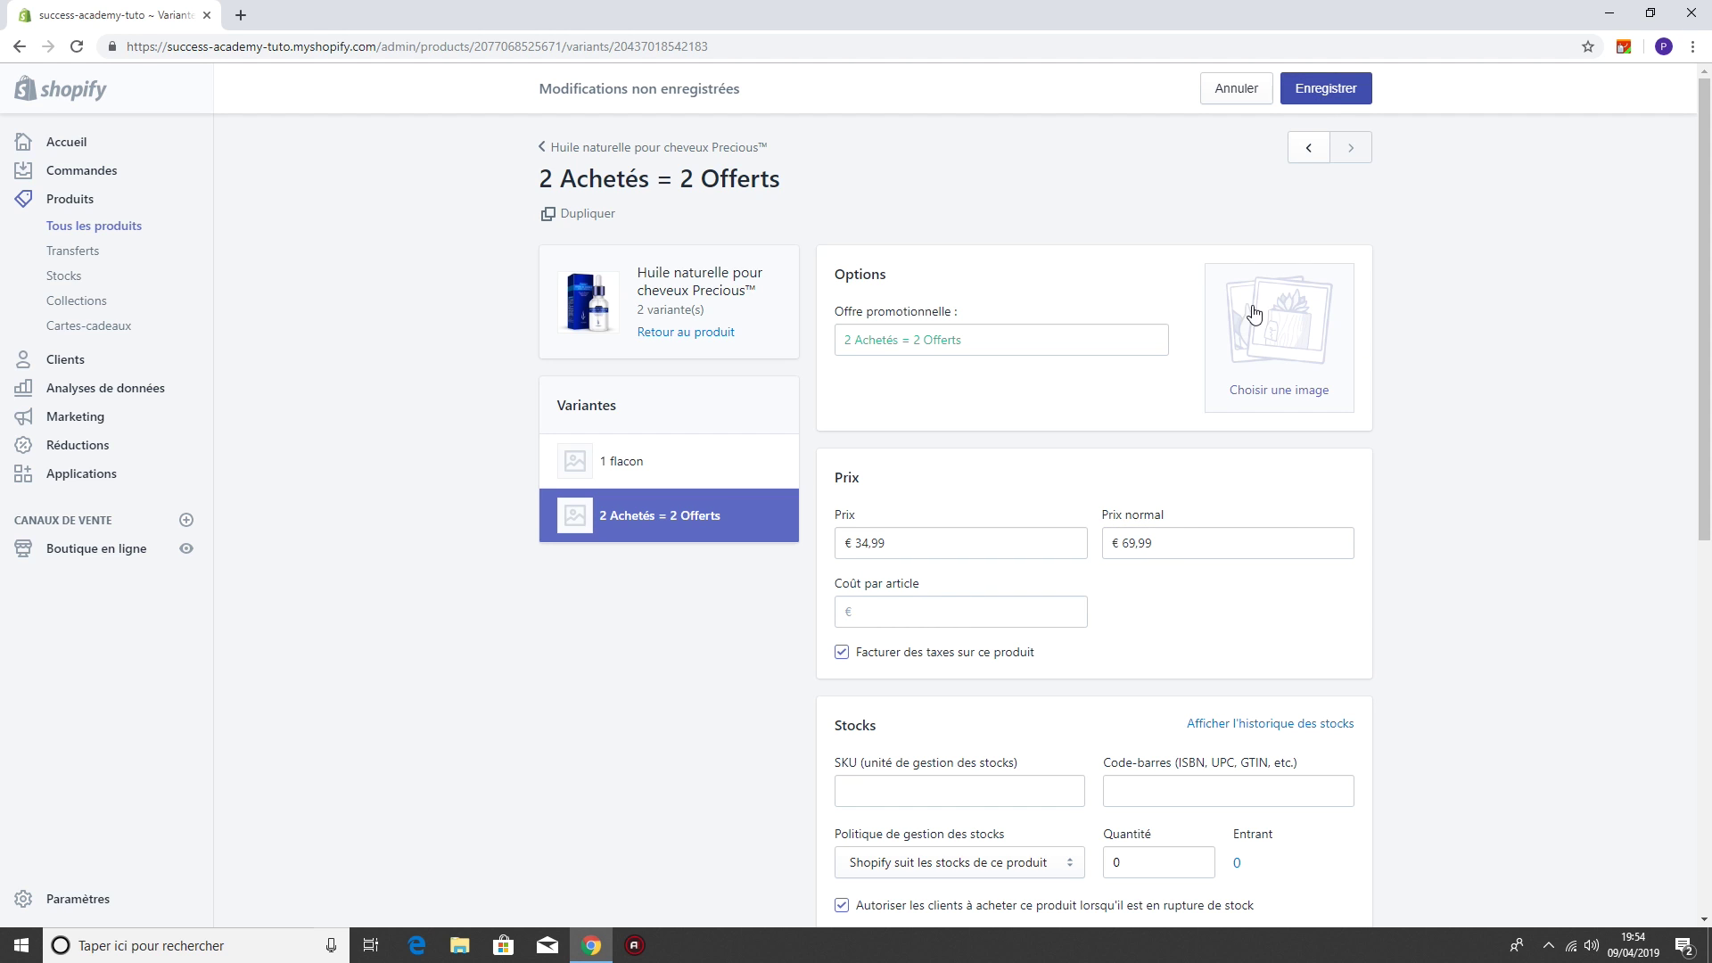
left_click(1349, 94)
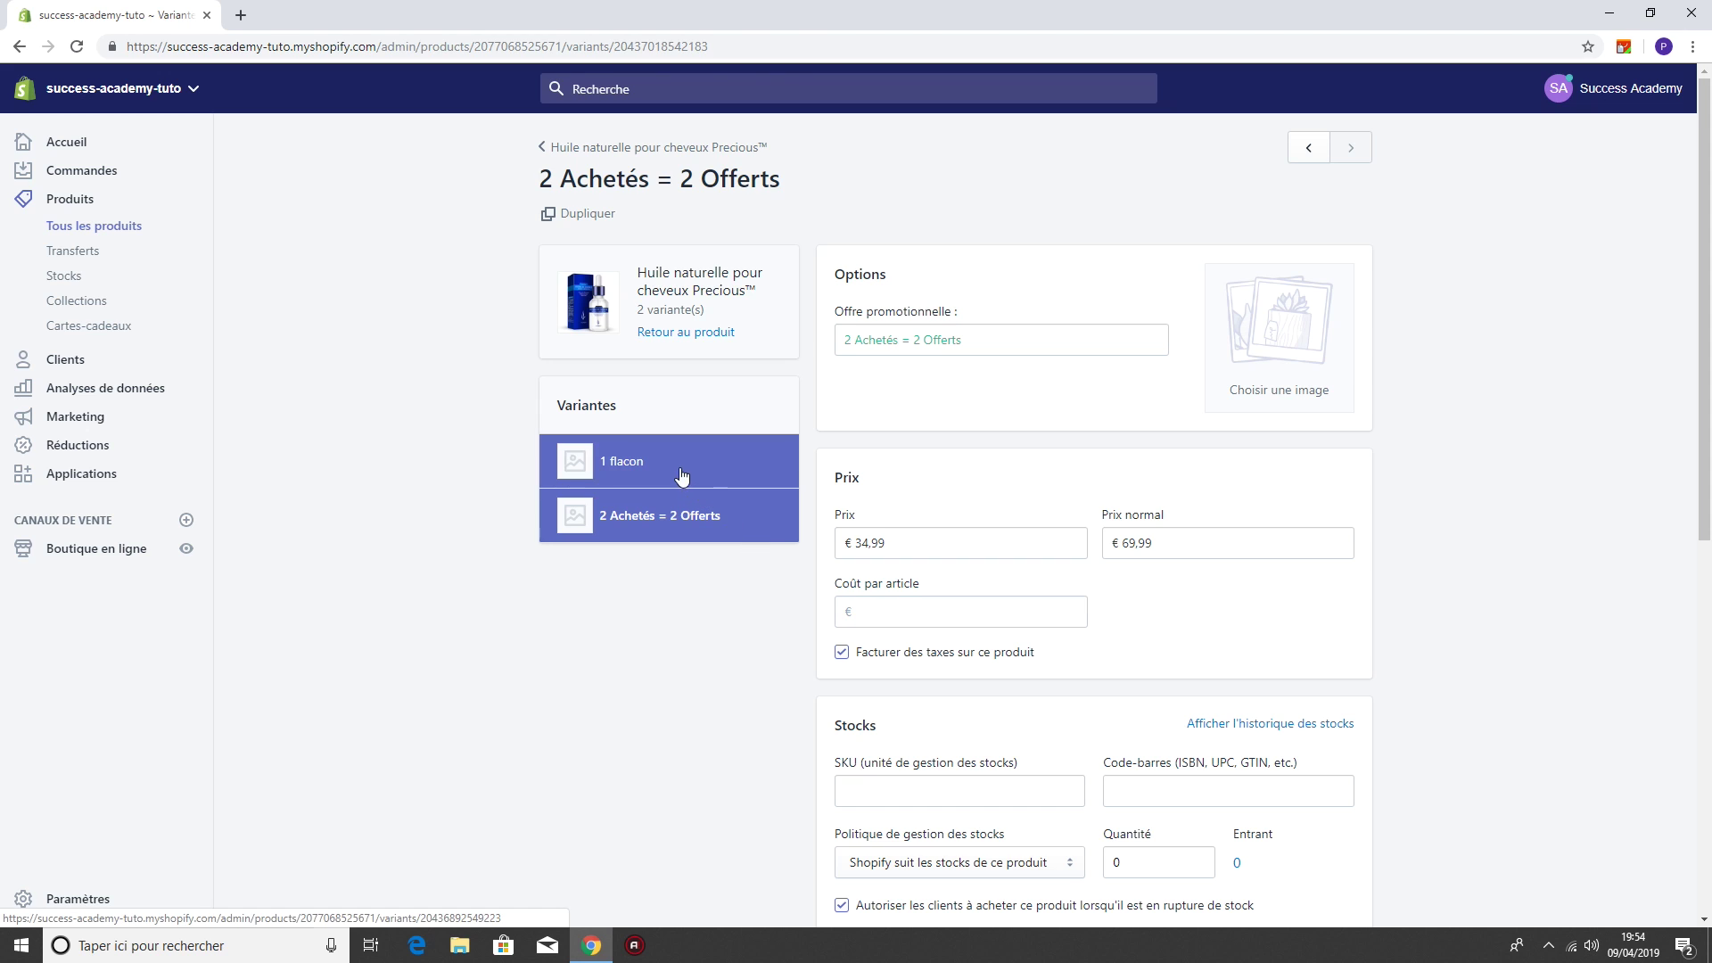
- Change the option value of the "1 flacon" variant to "1 Flacon"
left_click(656, 464)
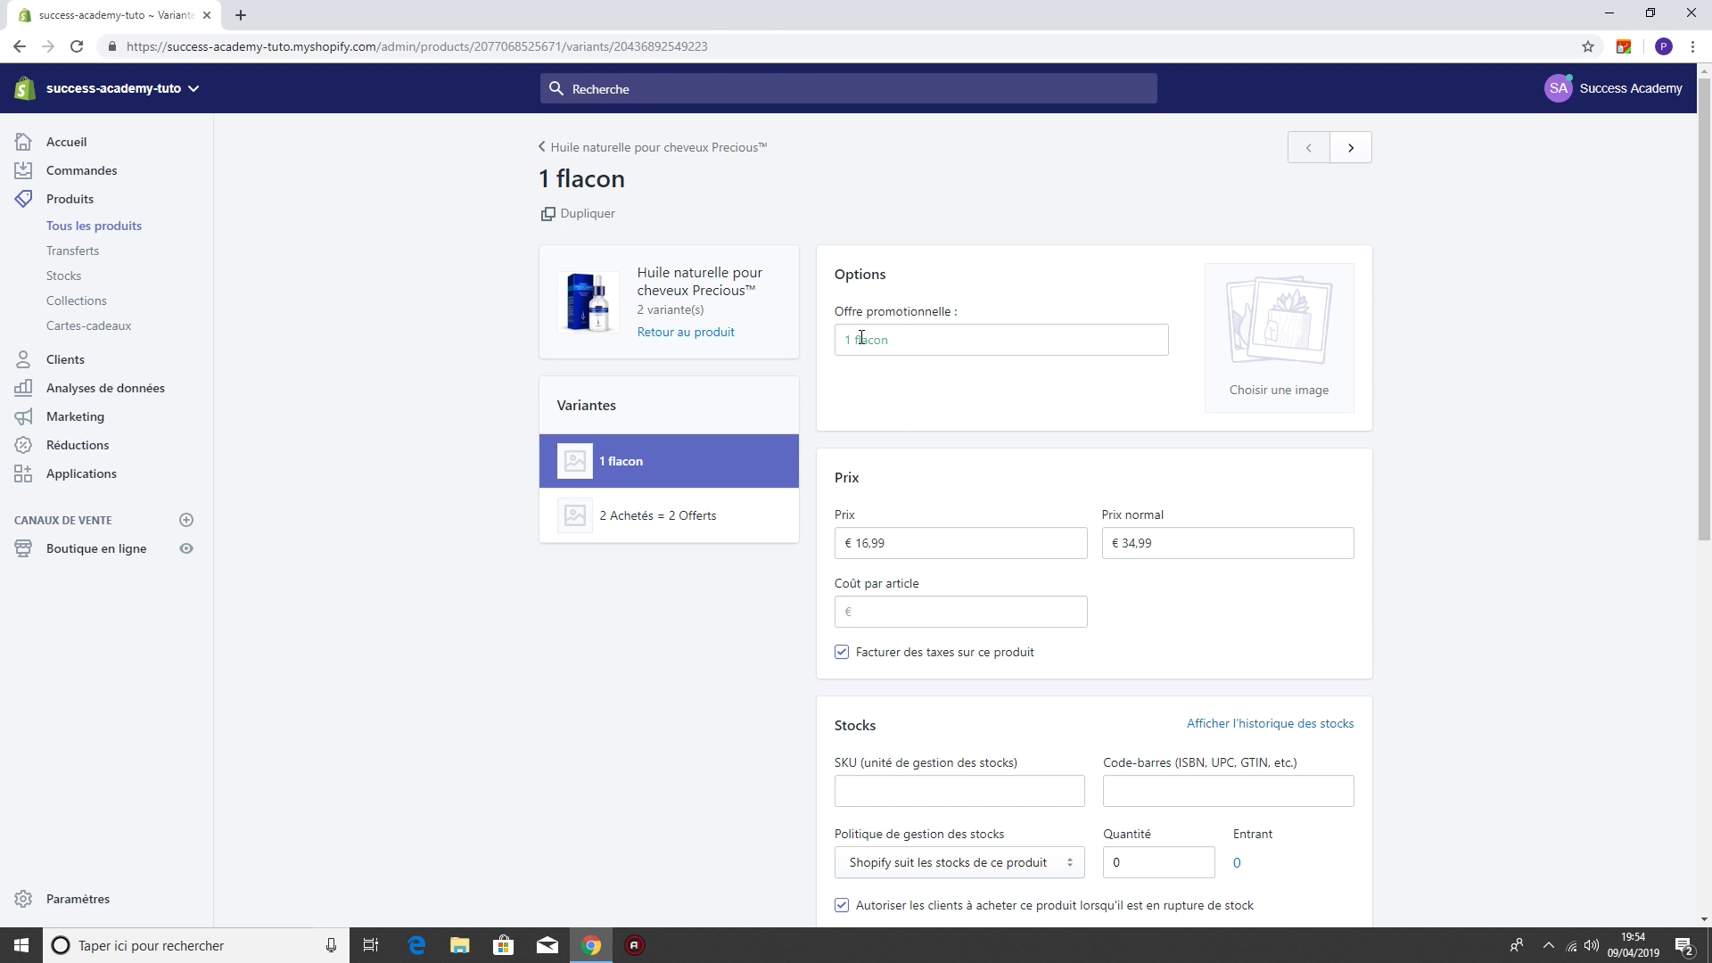
left_click(861, 339)
key("BackSpace")
type("F")
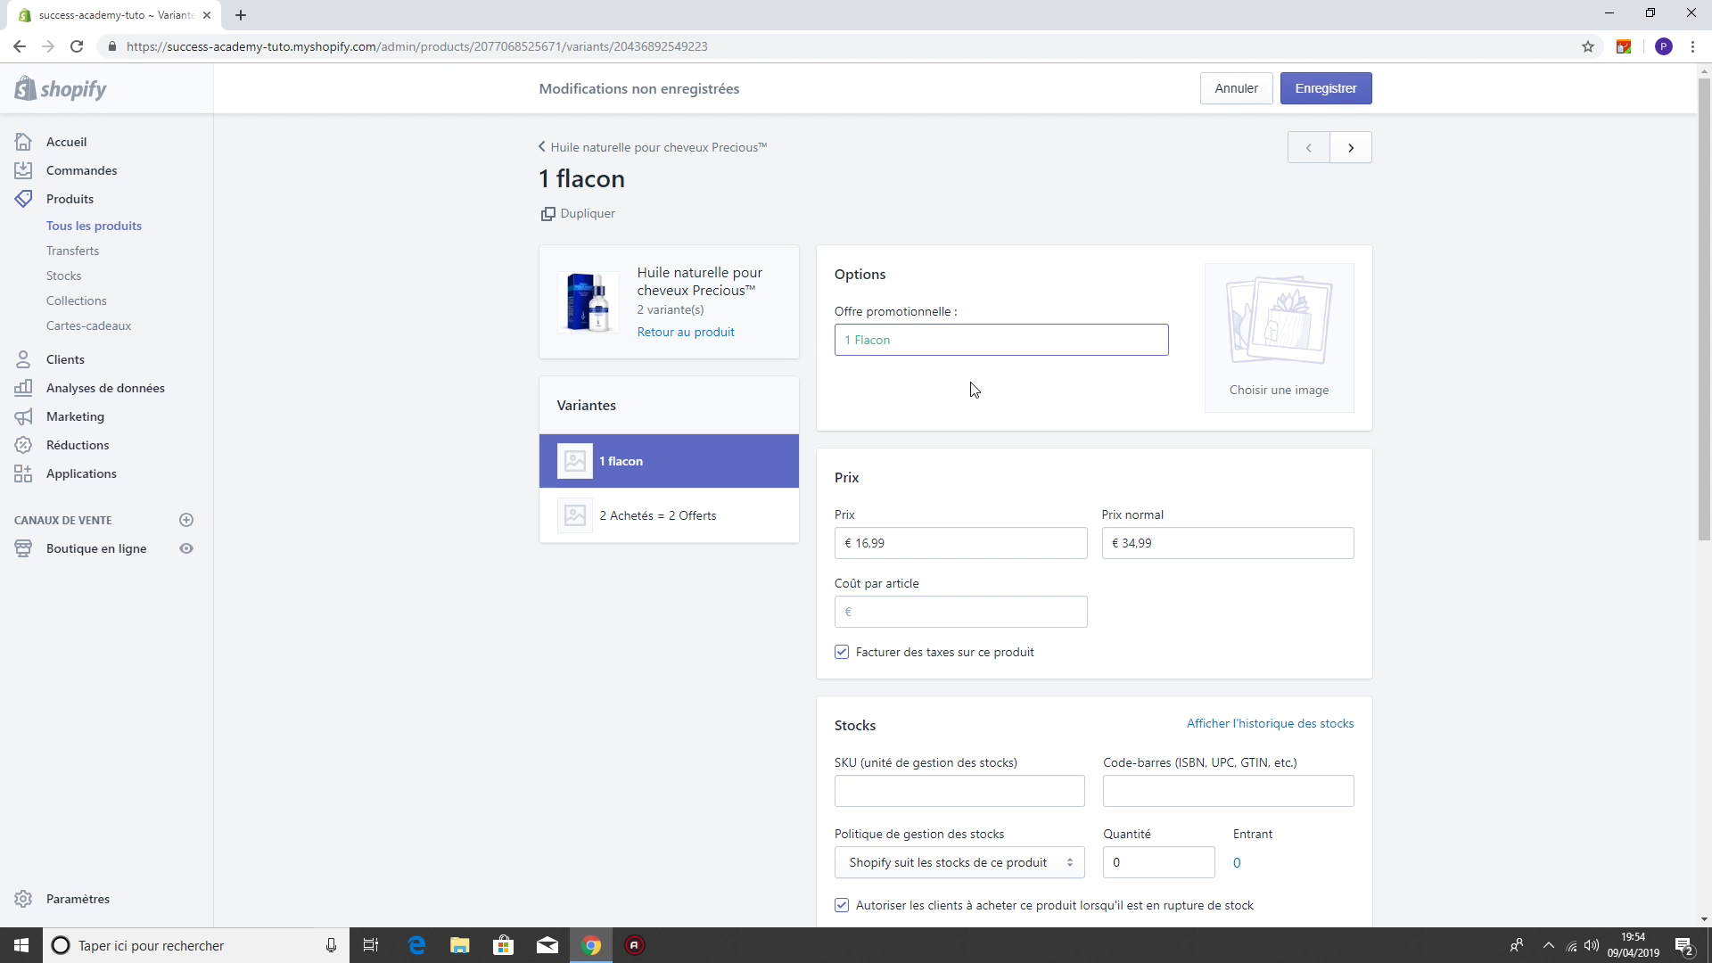
- Assign the single-bottle image to the "1 Flacon" variant and save the variant
left_click(1274, 356)
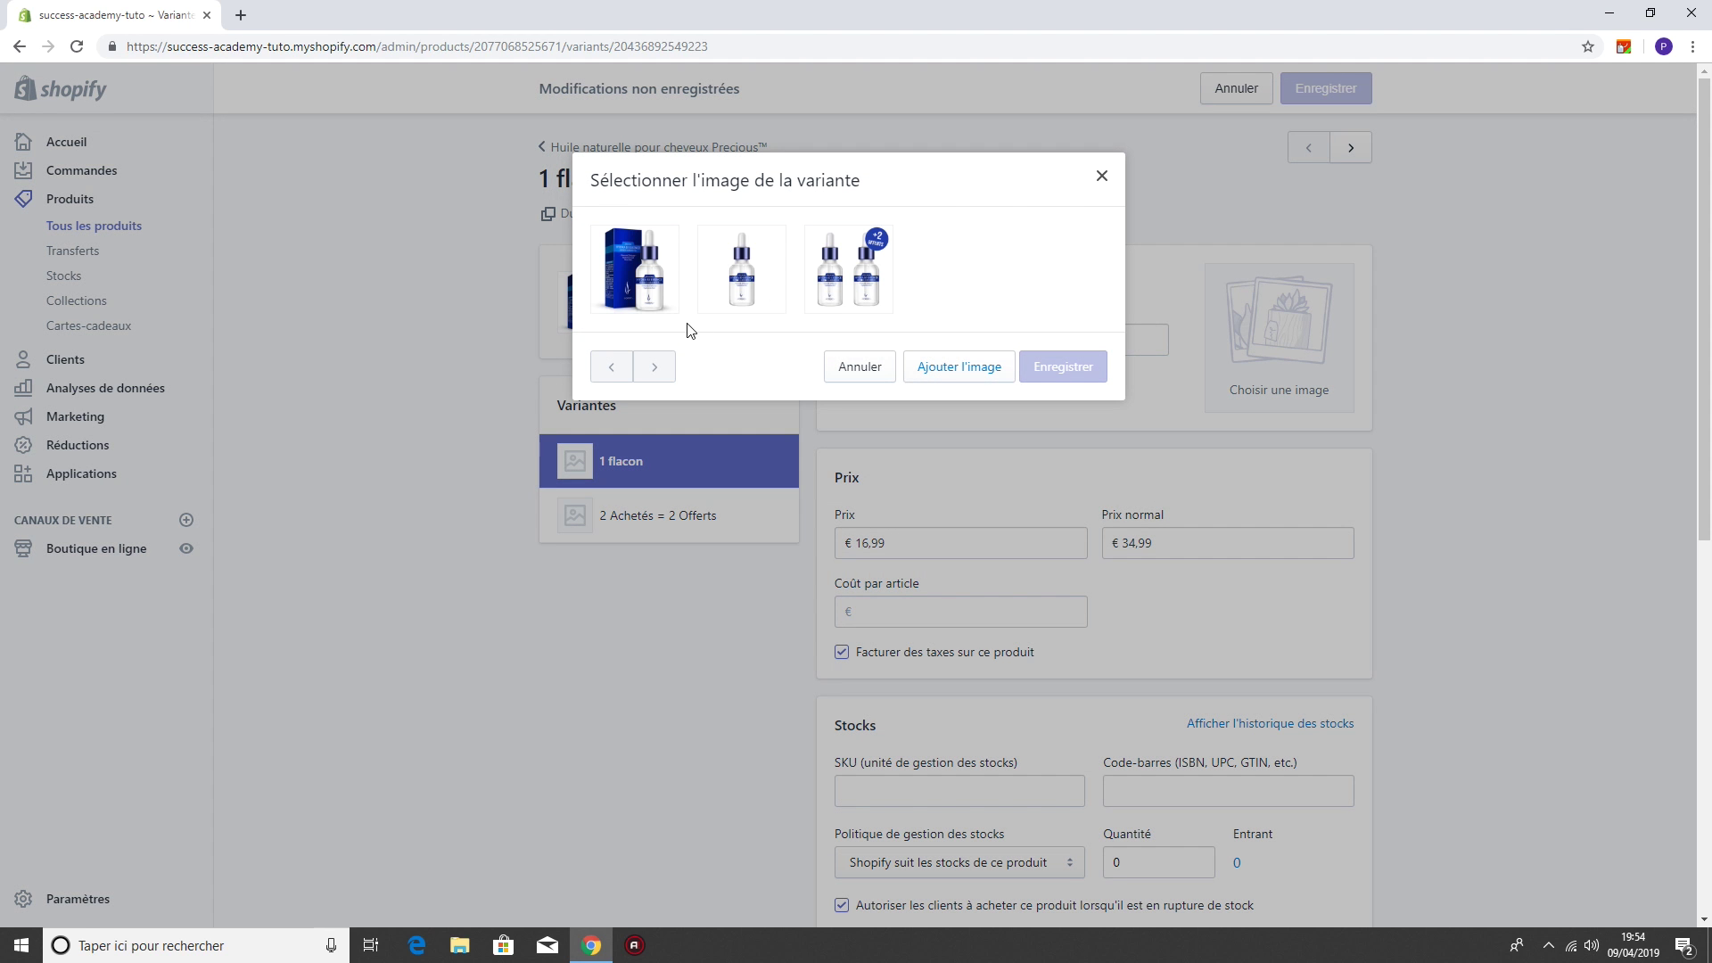
left_click(742, 278)
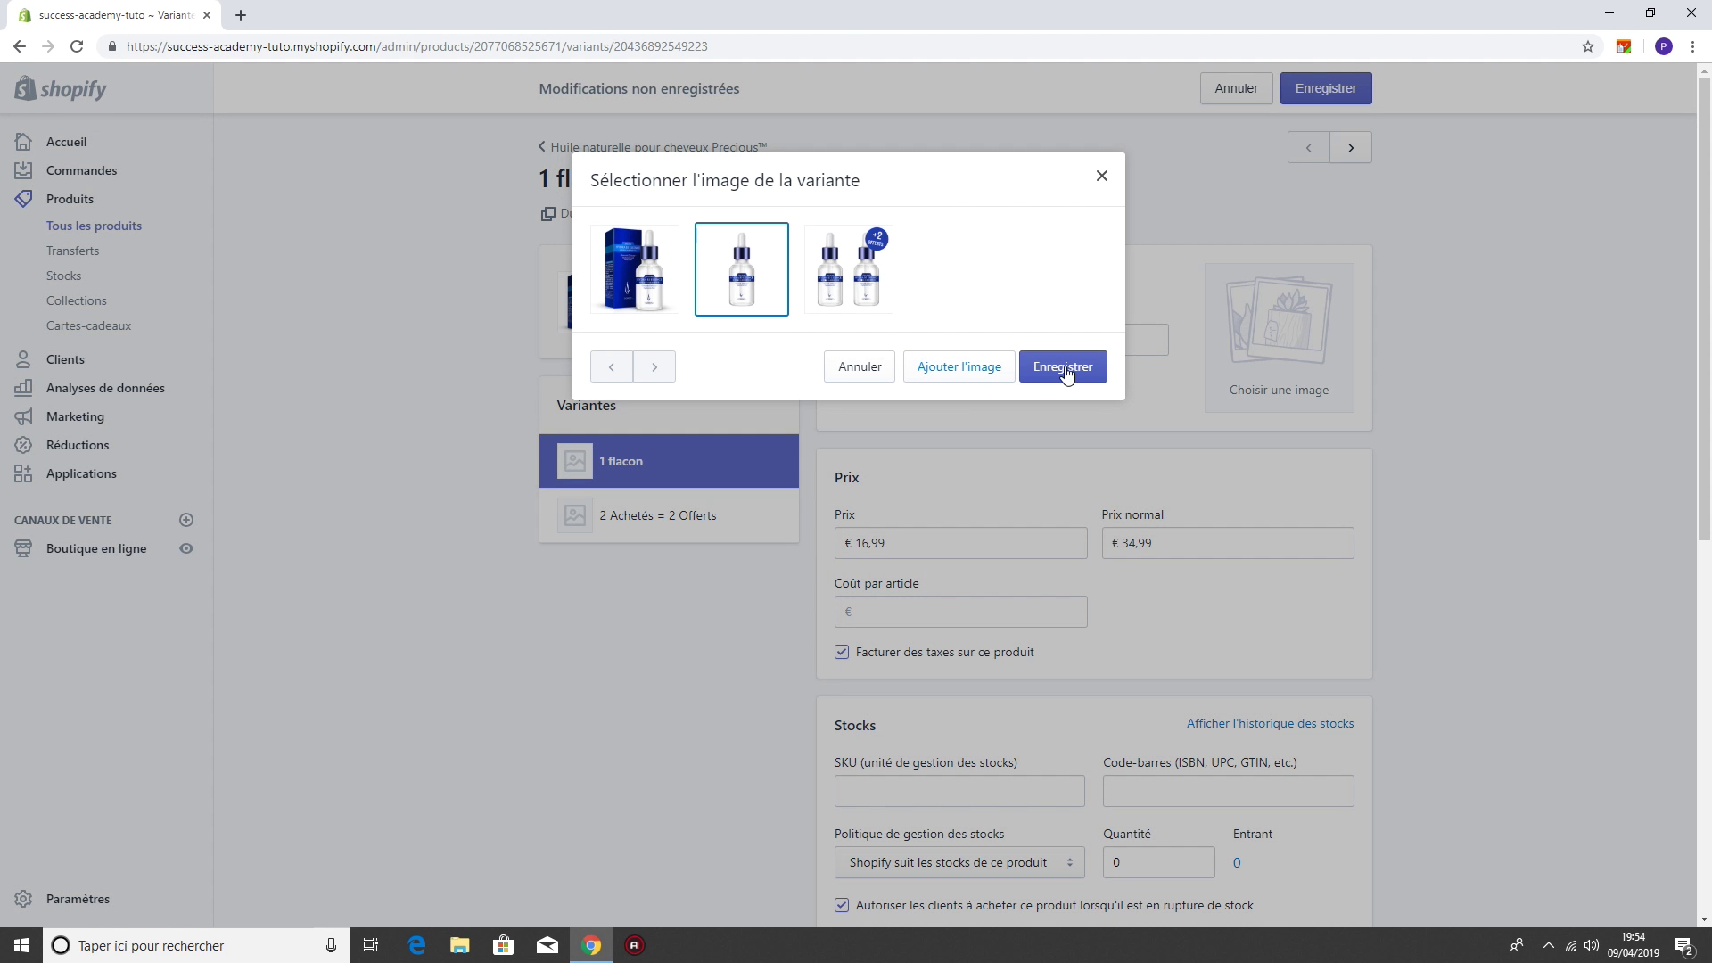
left_click(1063, 367)
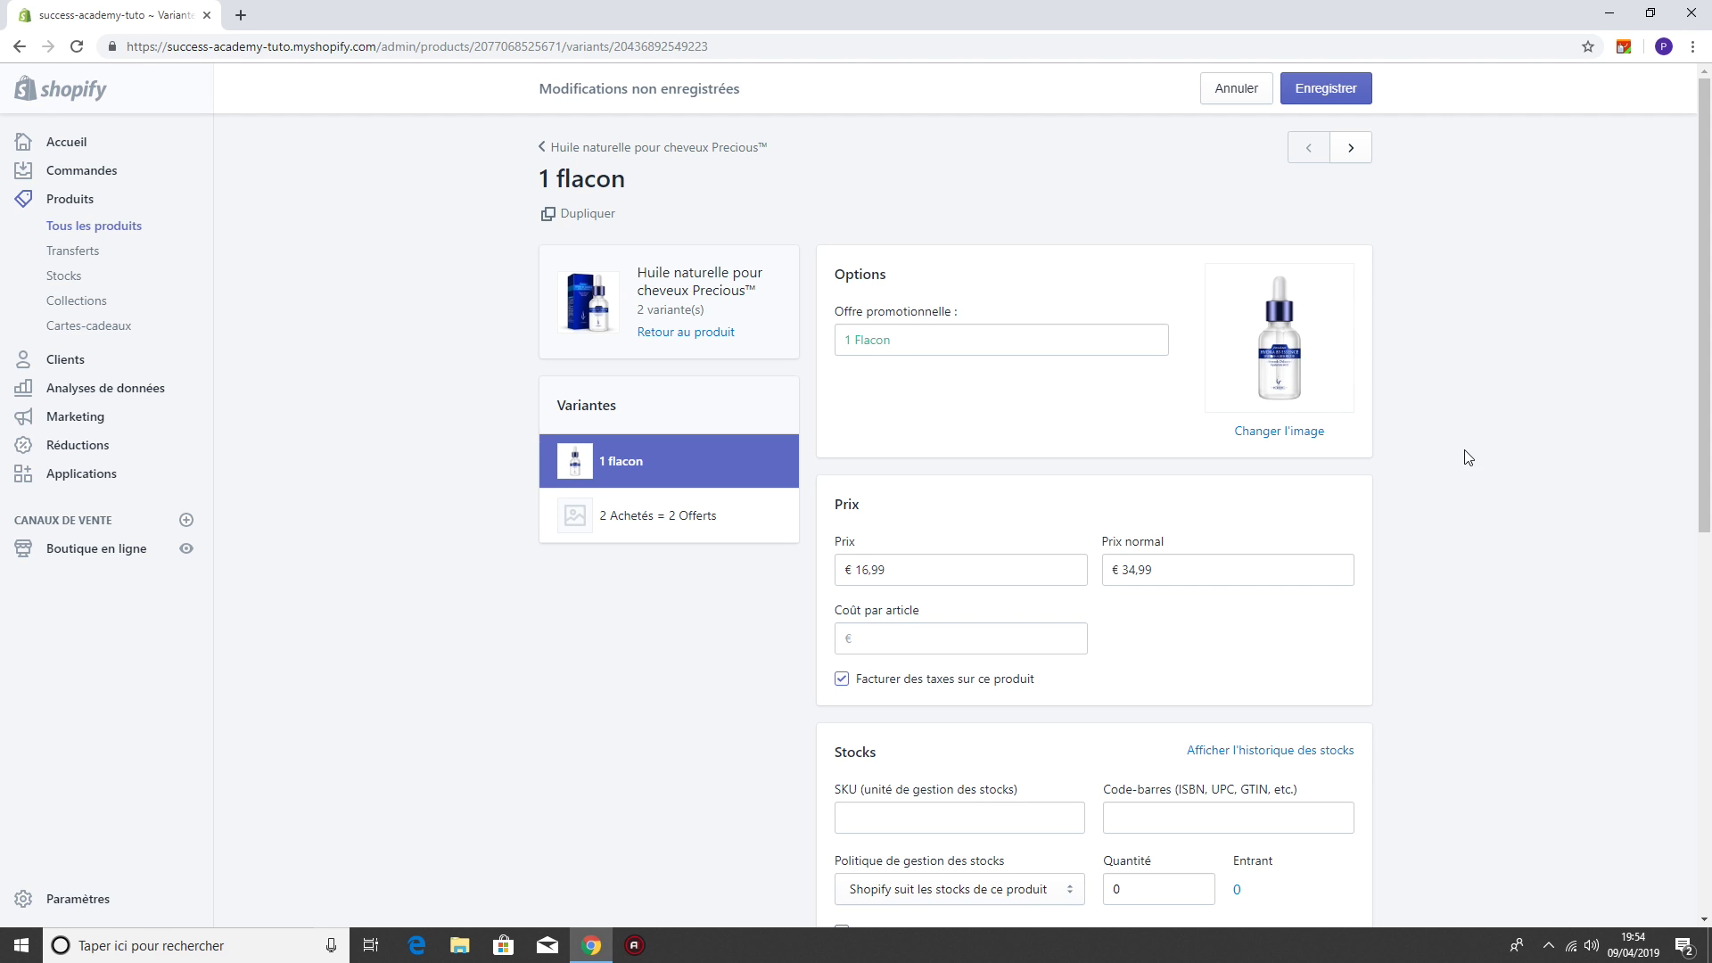
left_click(1342, 91)
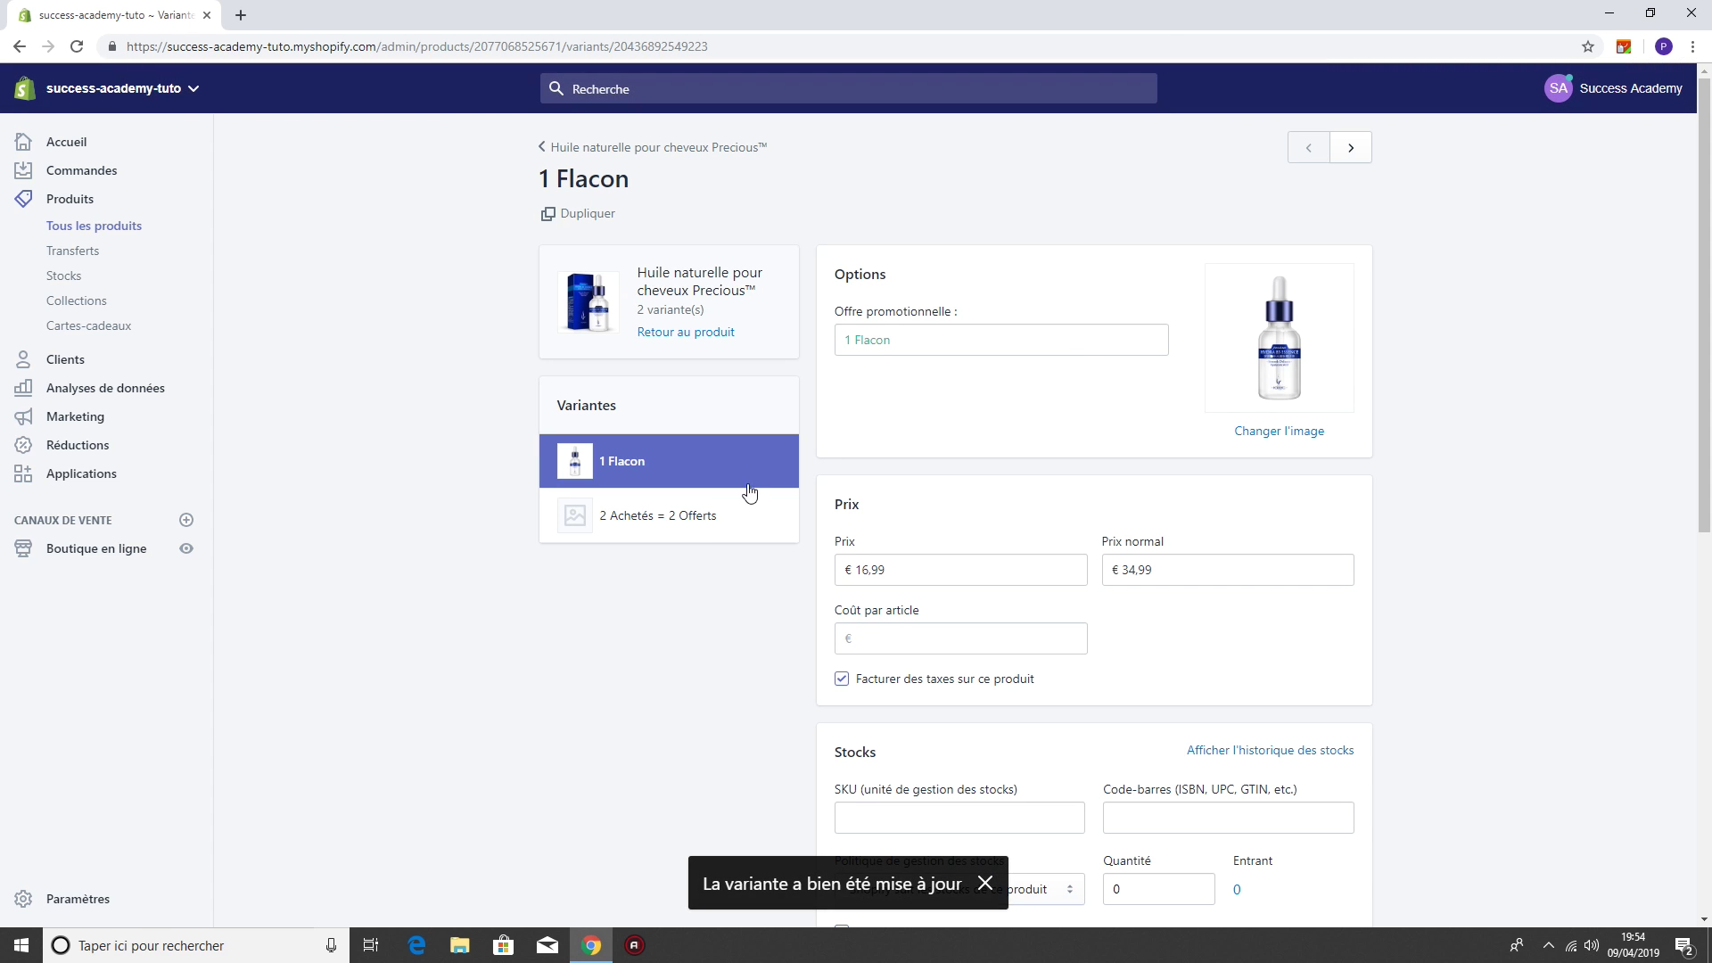
- Assign the two-bottle "+2 Offerts" image to the "2 Achetés = 2 Offerts" variant and save it
left_click(701, 530)
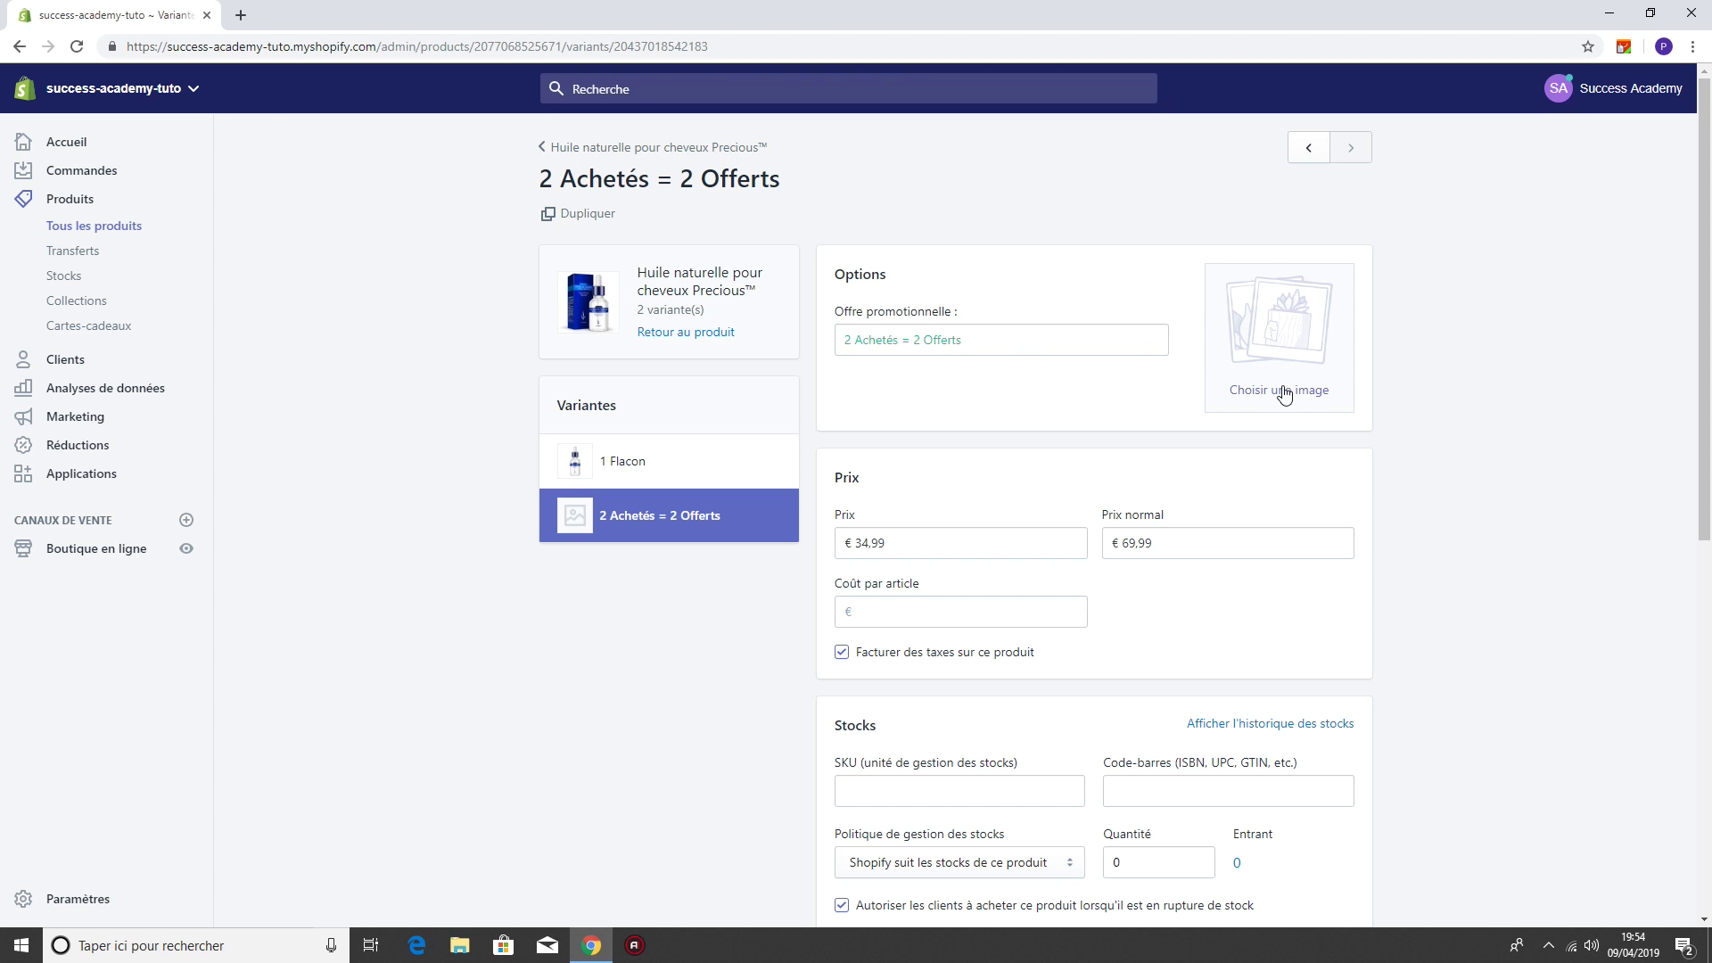
left_click(1284, 393)
left_click(858, 282)
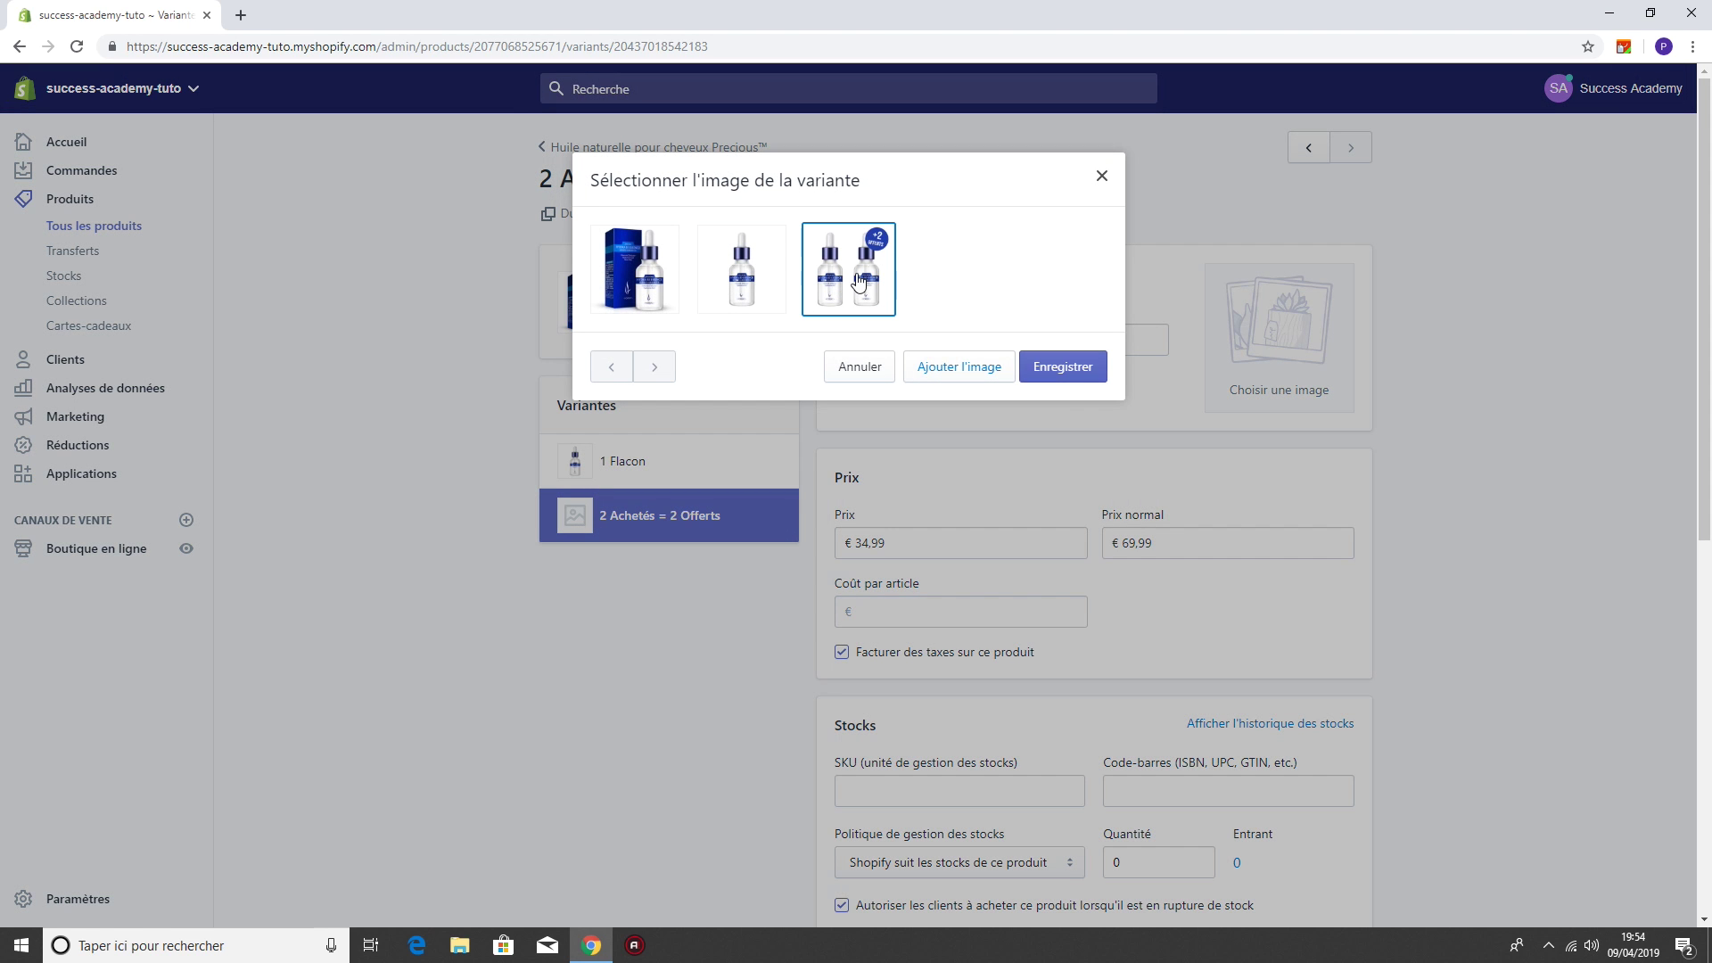
left_click(1082, 370)
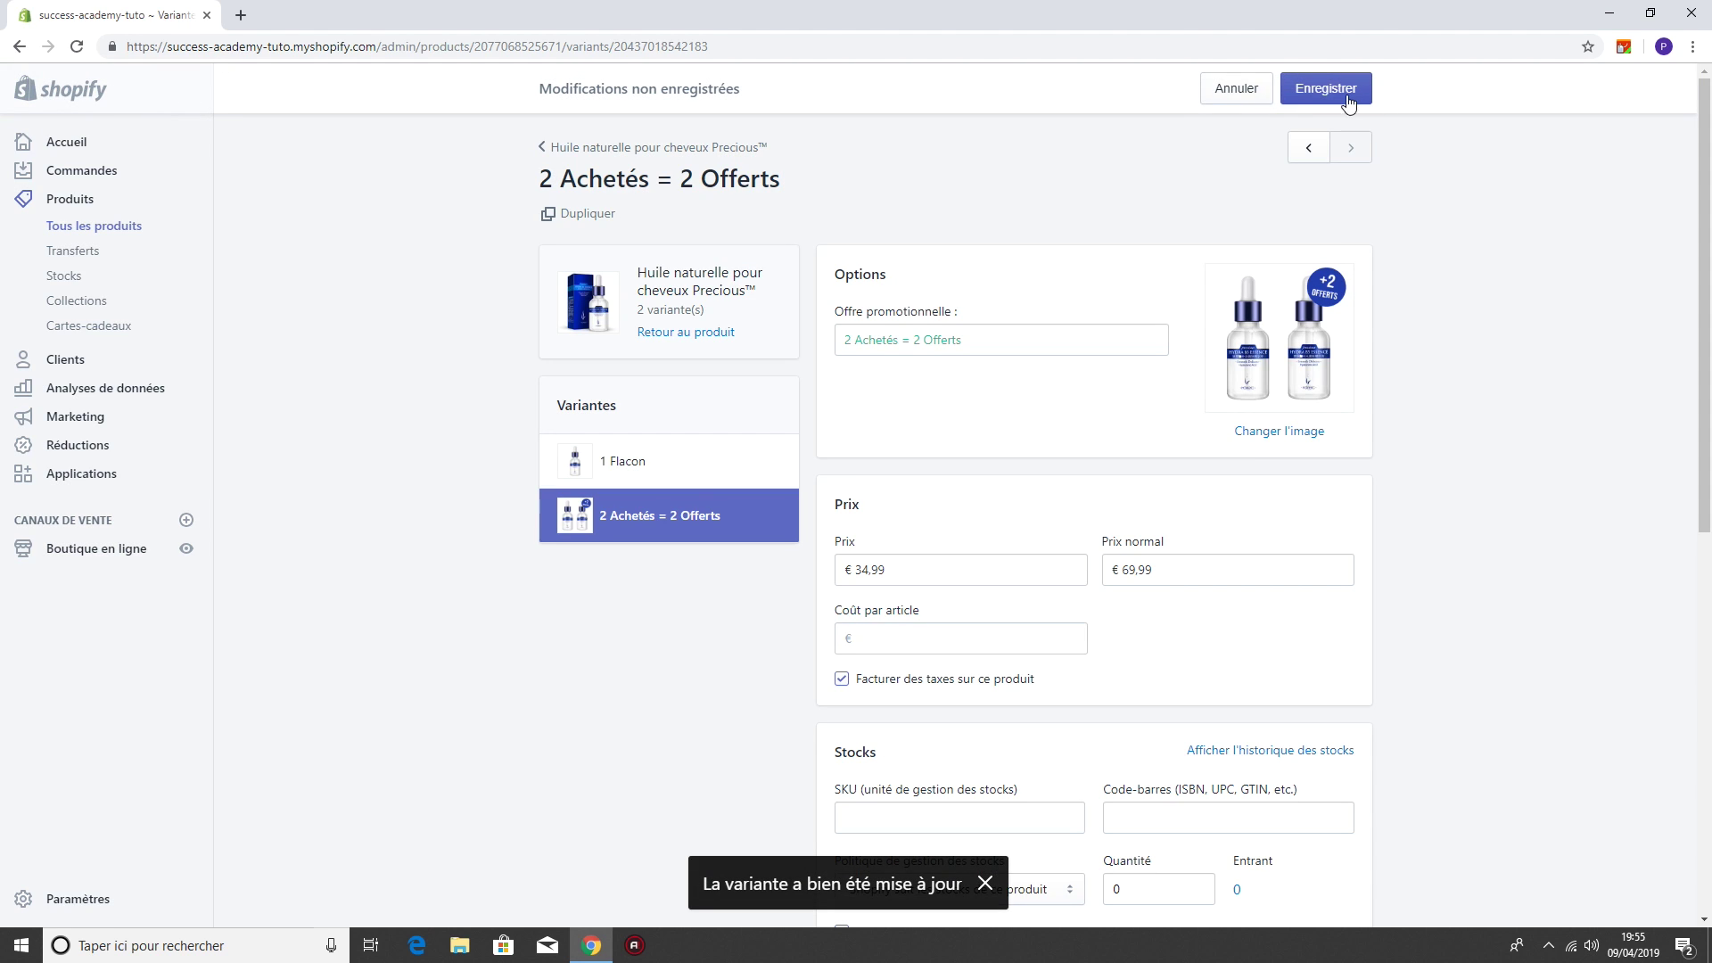
- Return to the product and replace the "1 Flacon" variant's image with the box-and-bottle image, saving the change
left_click(633, 149)
scroll(855, 374, "down", 9)
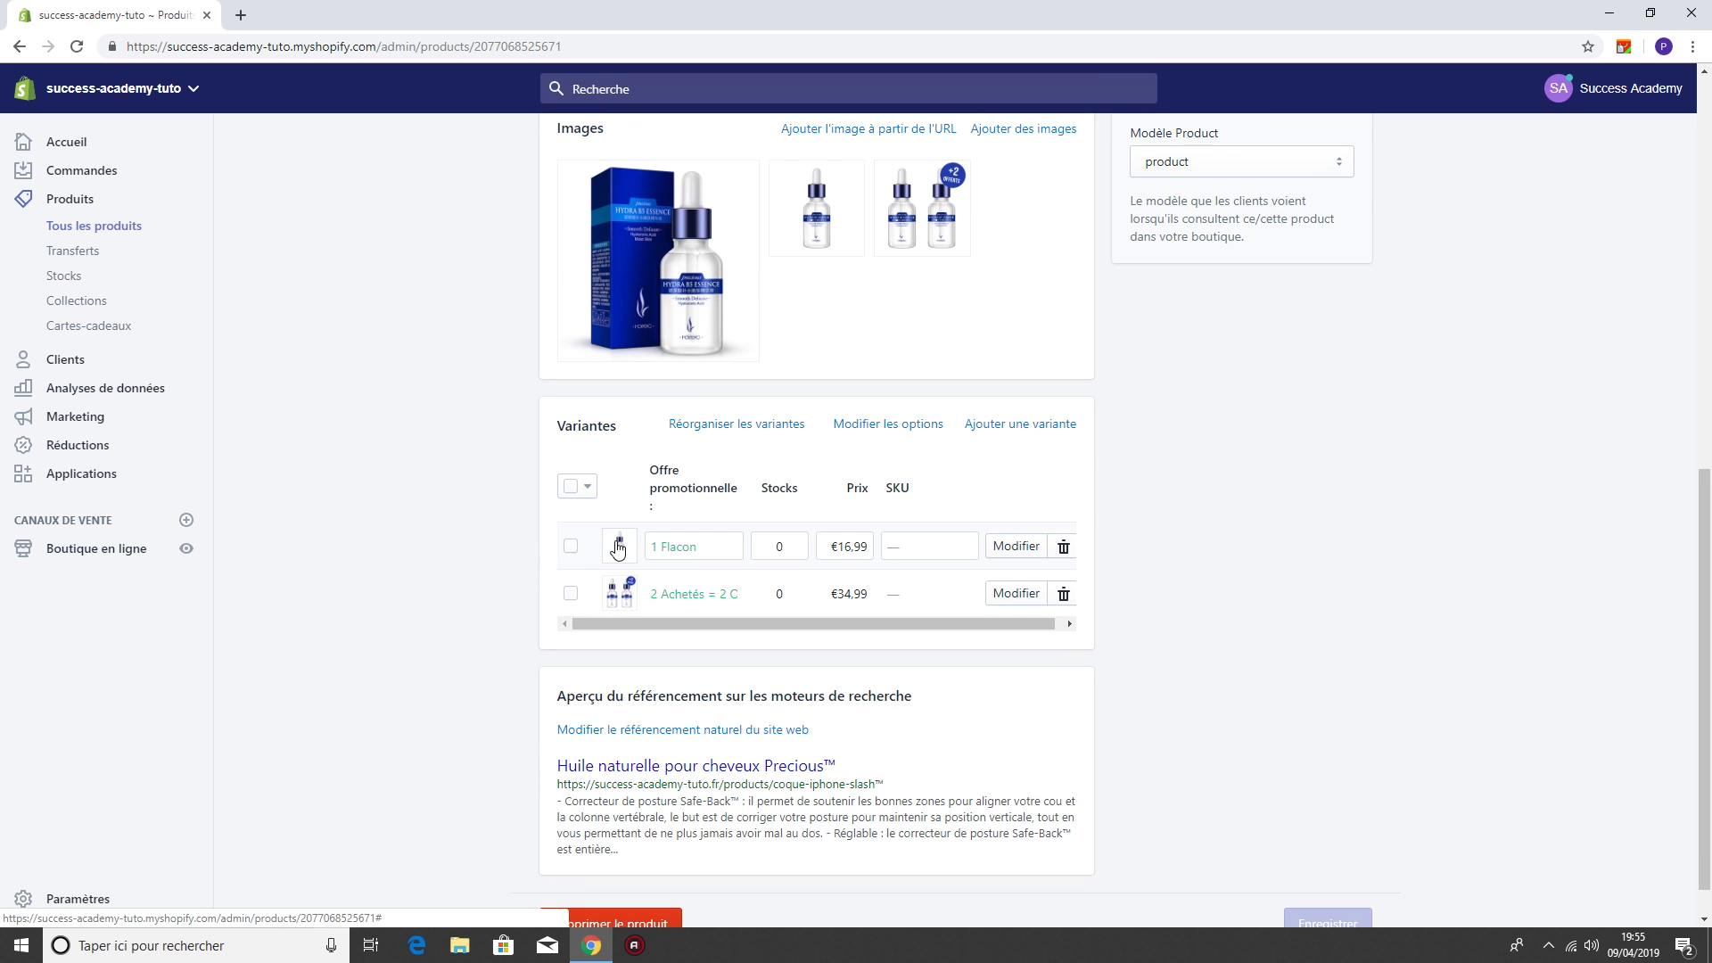
mouse_move(700, 258)
mouse_move(785, 250)
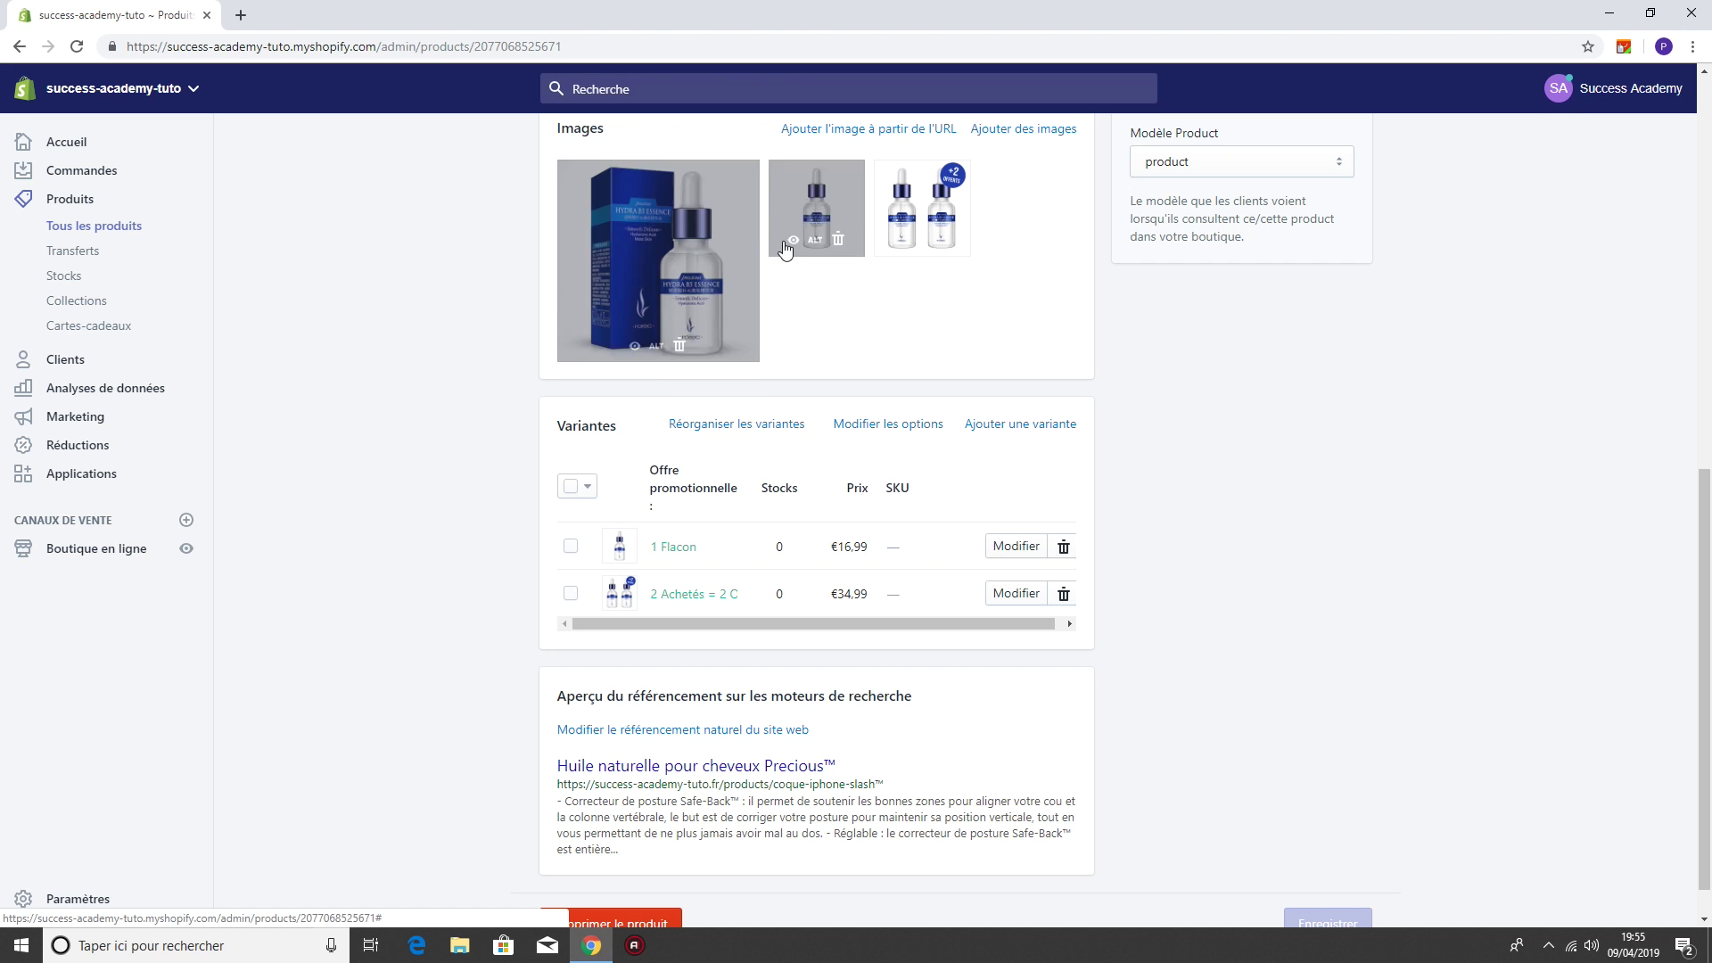
left_click(618, 548)
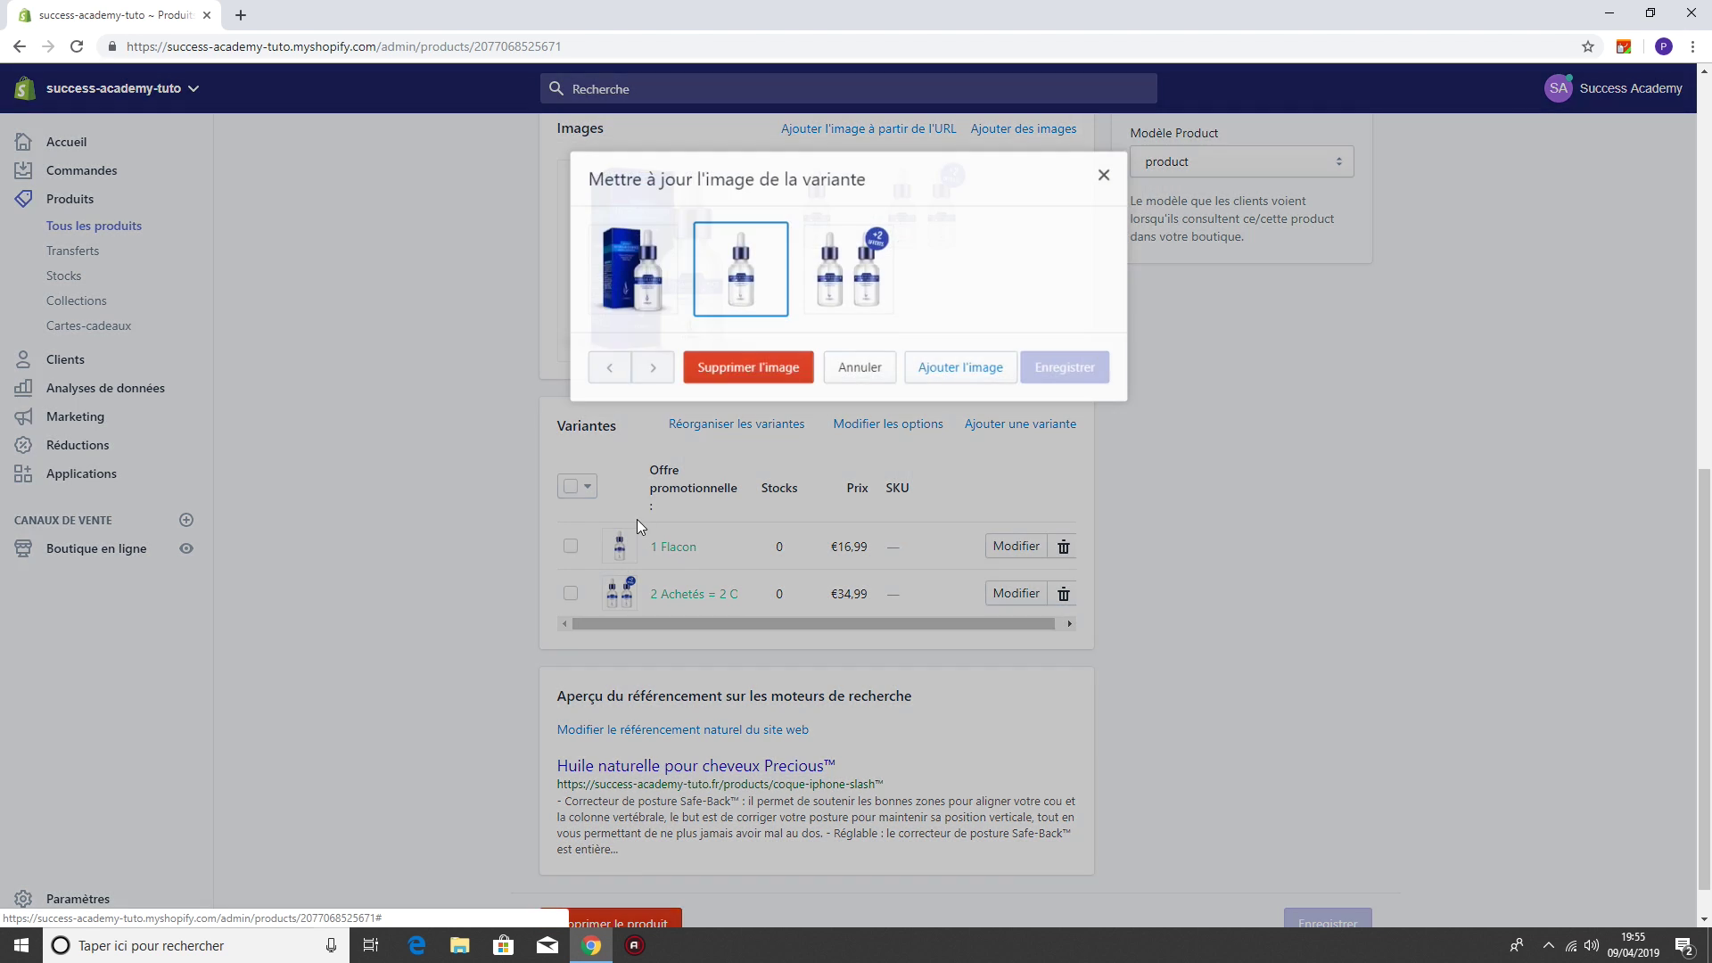
left_click(638, 277)
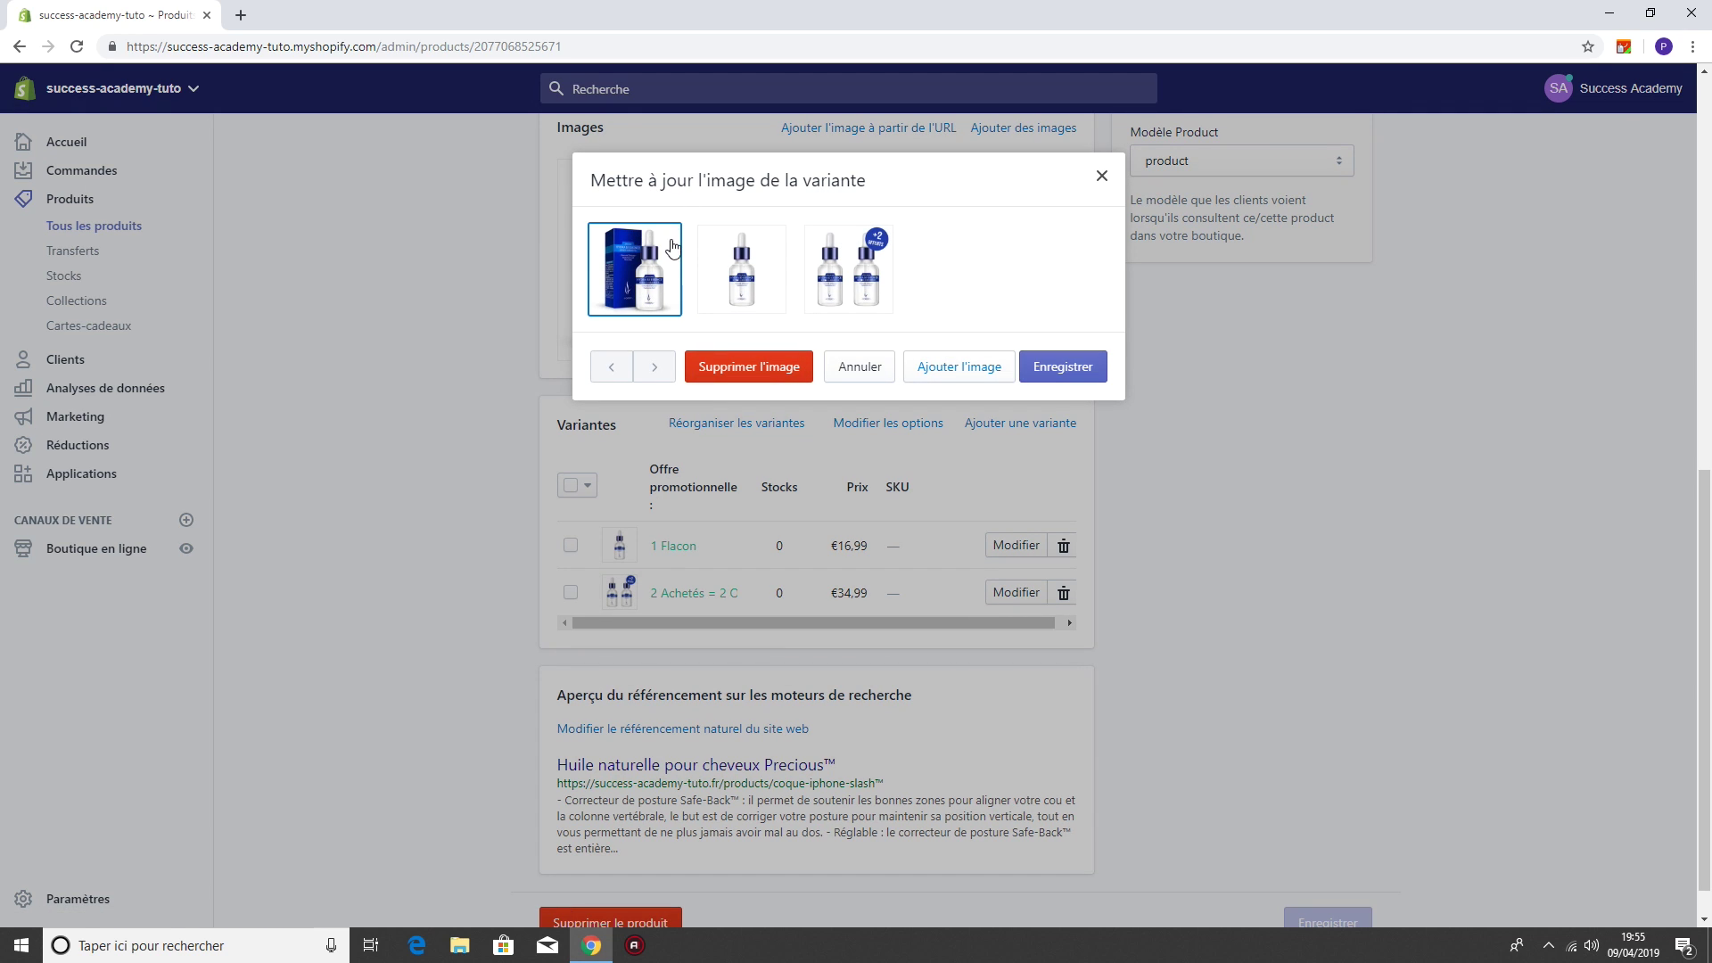
left_click(1087, 375)
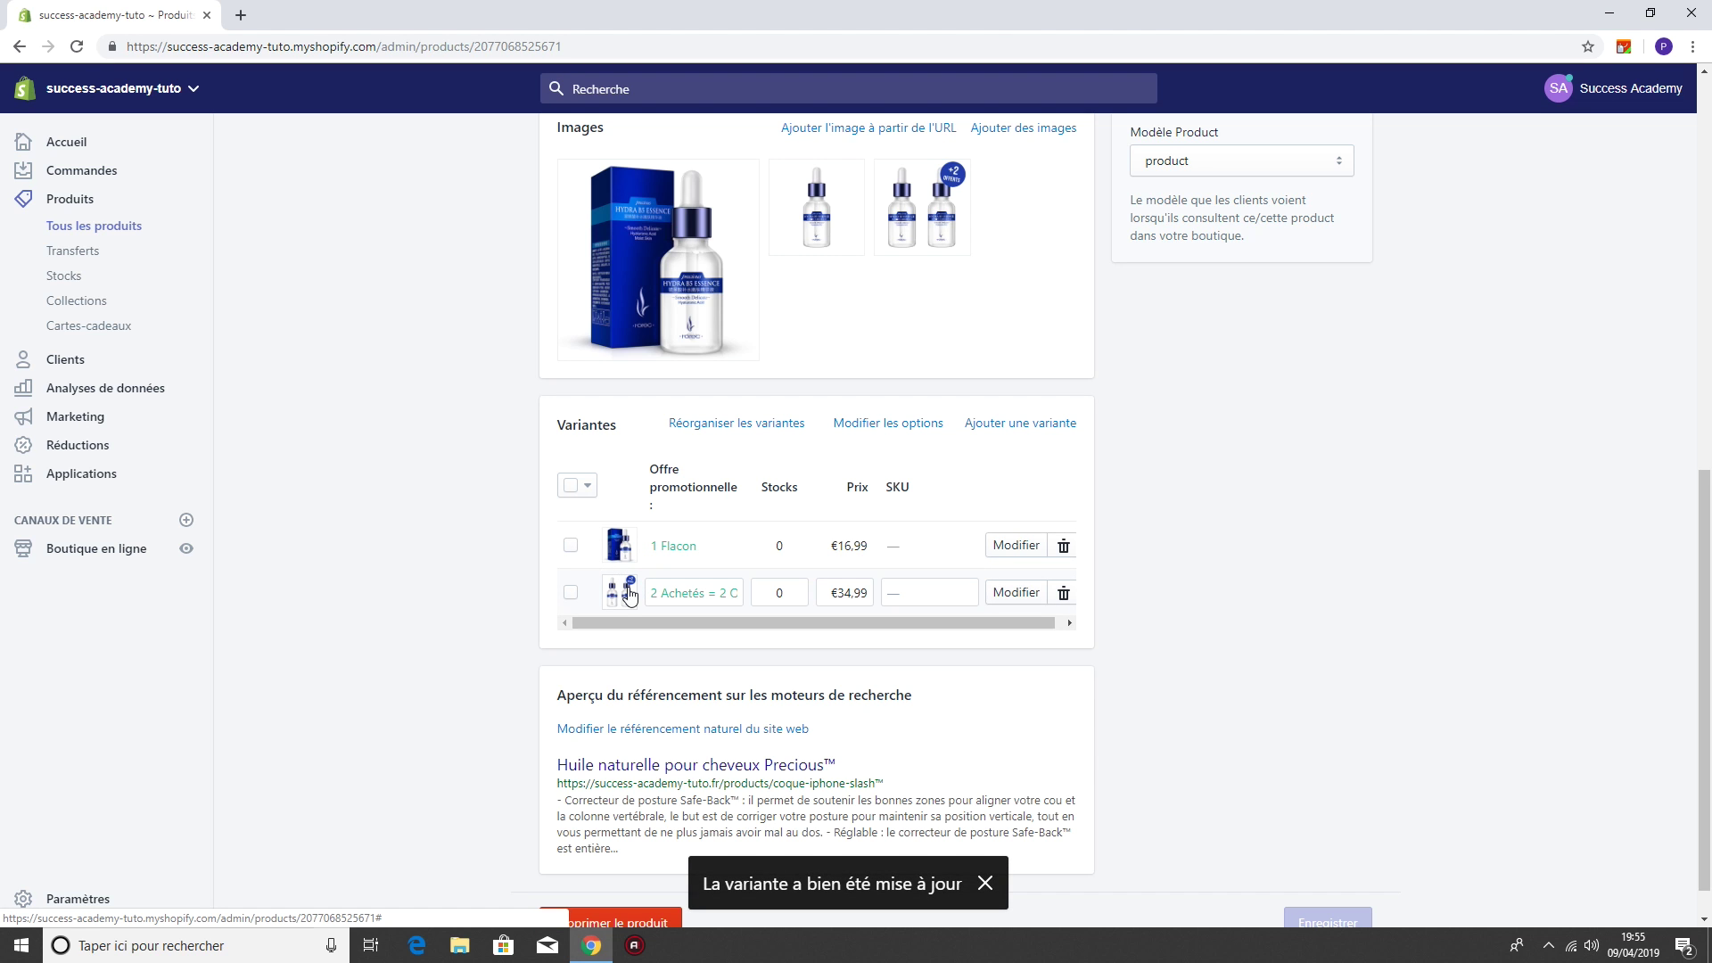
scroll(928, 601, "up", 10)
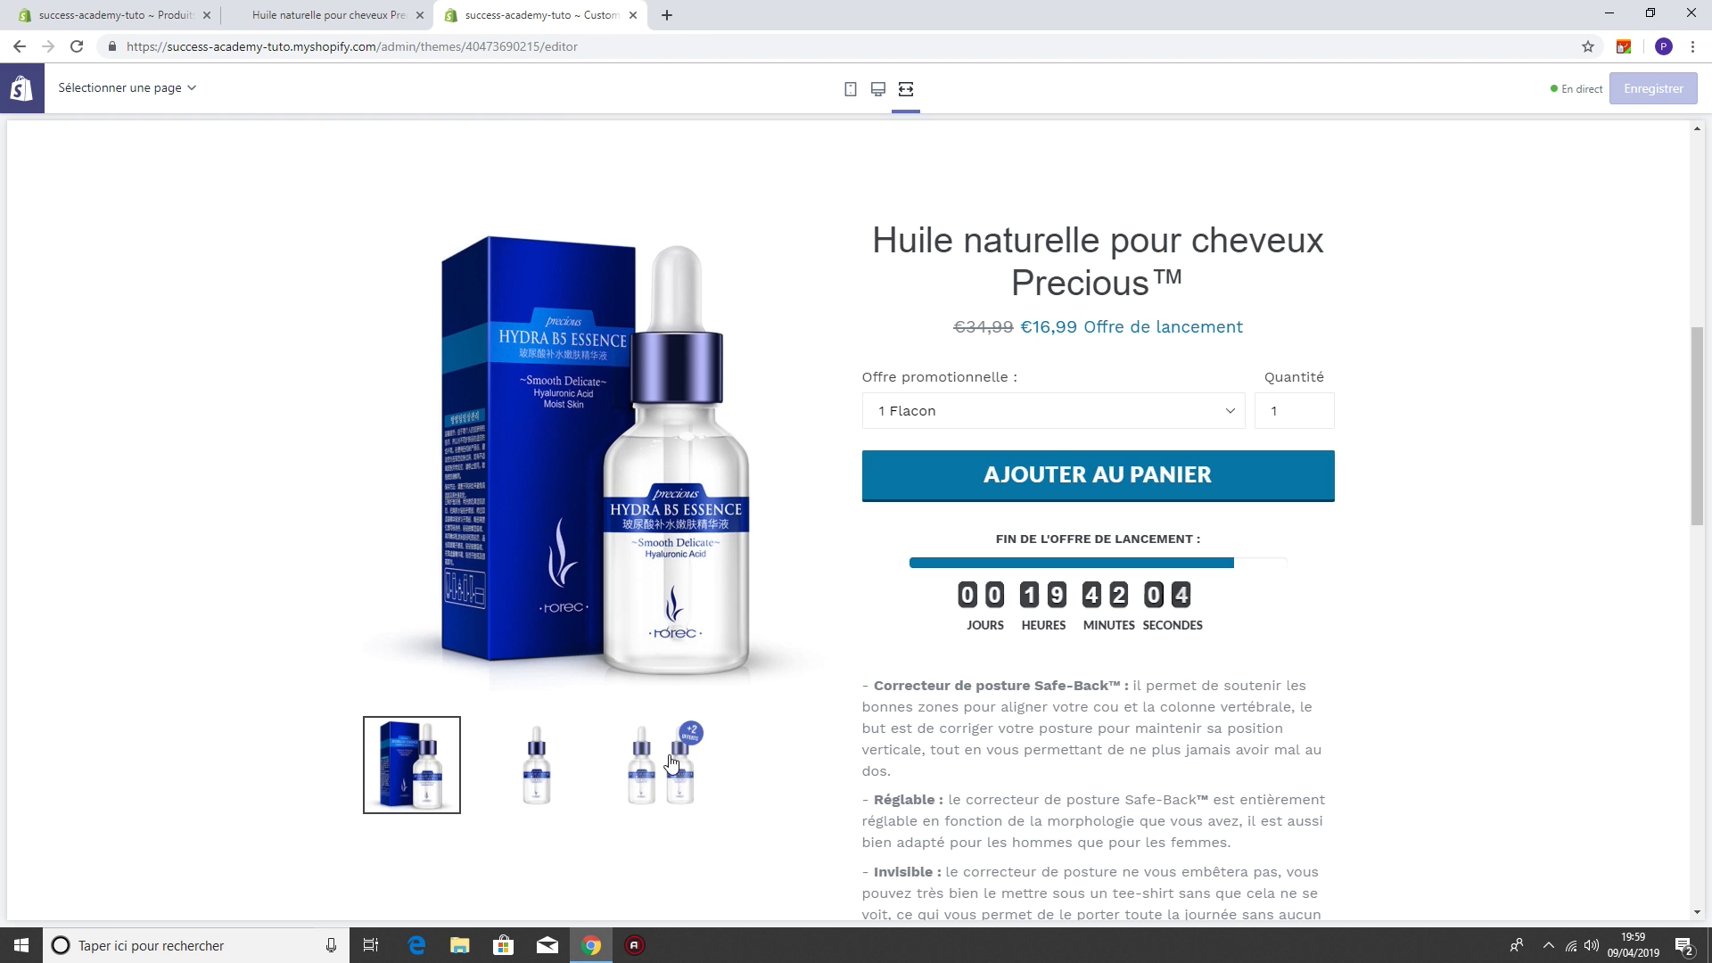
- Switch between "1 Flacon" and "2 Achetés = 2 Offerts" in the store preview to check each offer's image and price
left_click(938, 424)
left_click(936, 453)
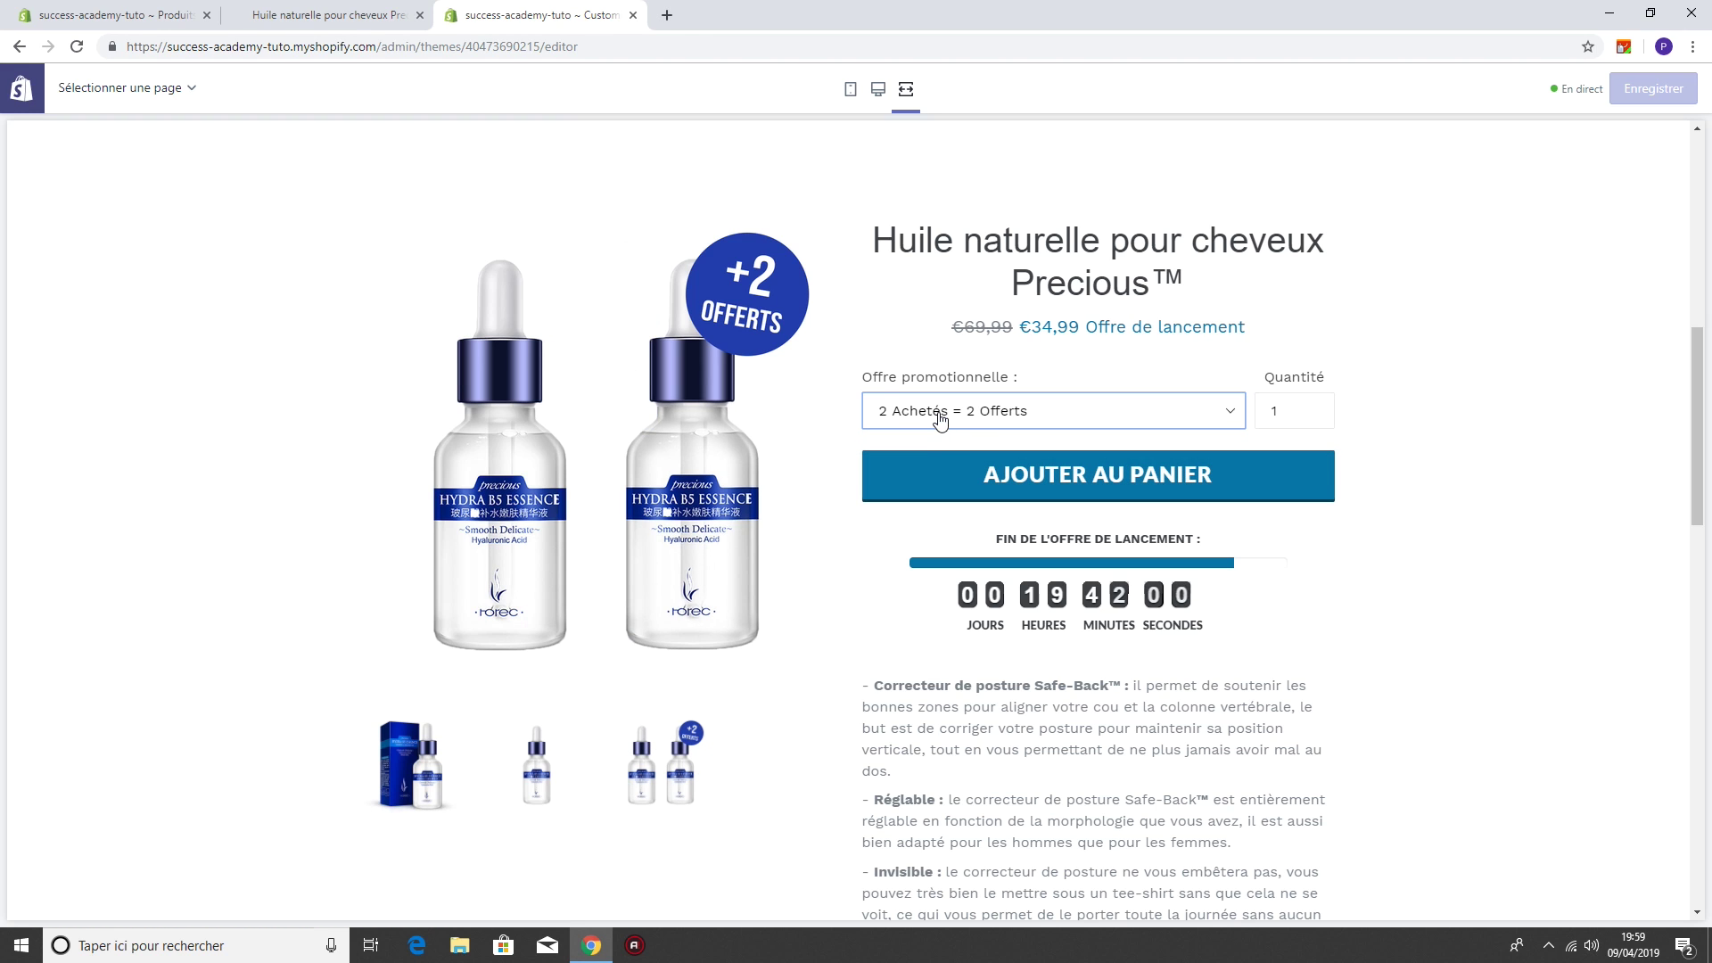
left_click(943, 421)
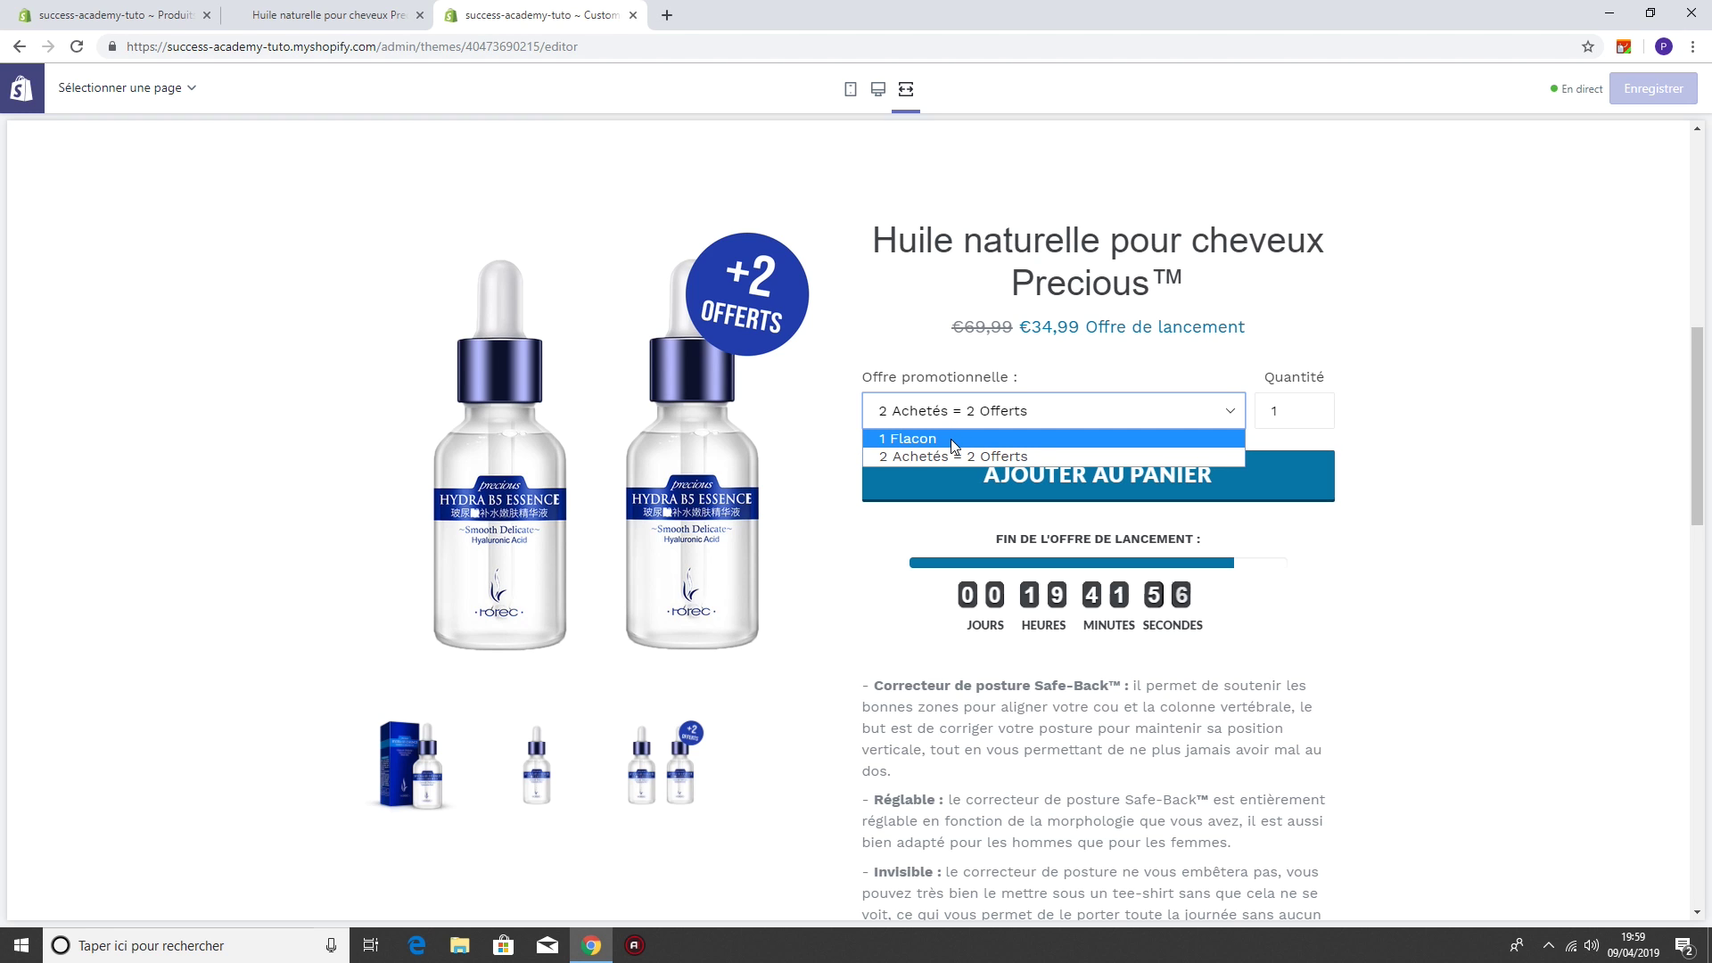
left_click(952, 440)
left_click(947, 419)
left_click(947, 455)
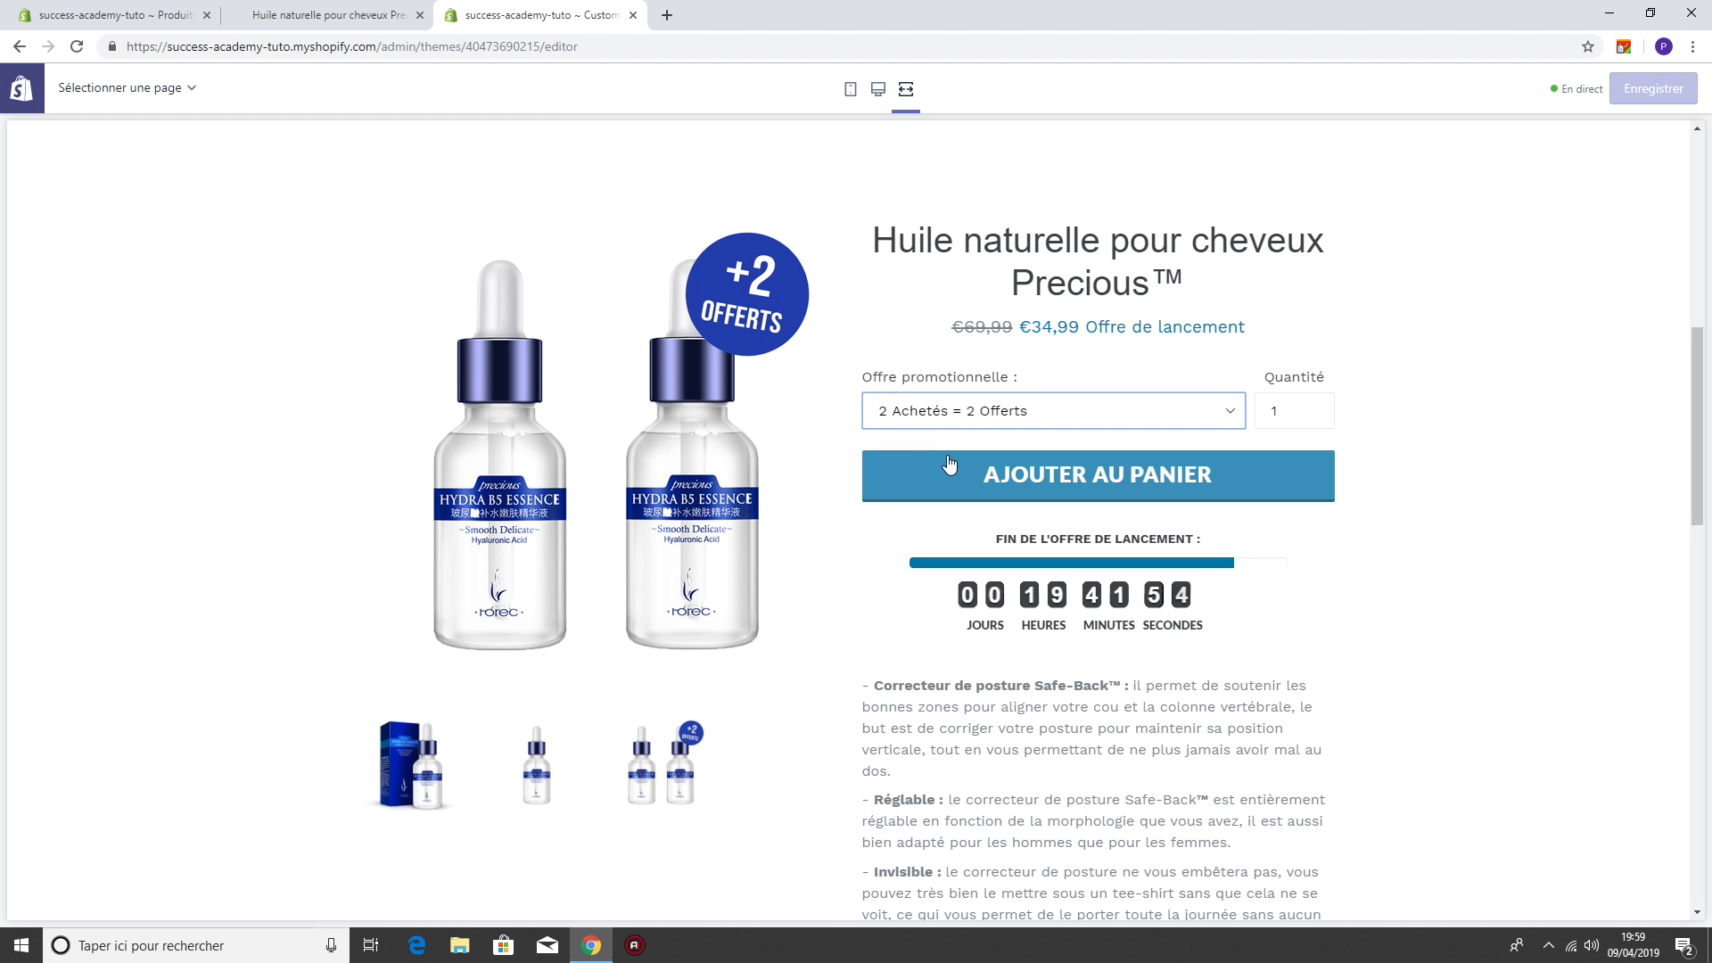
left_click(1017, 417)
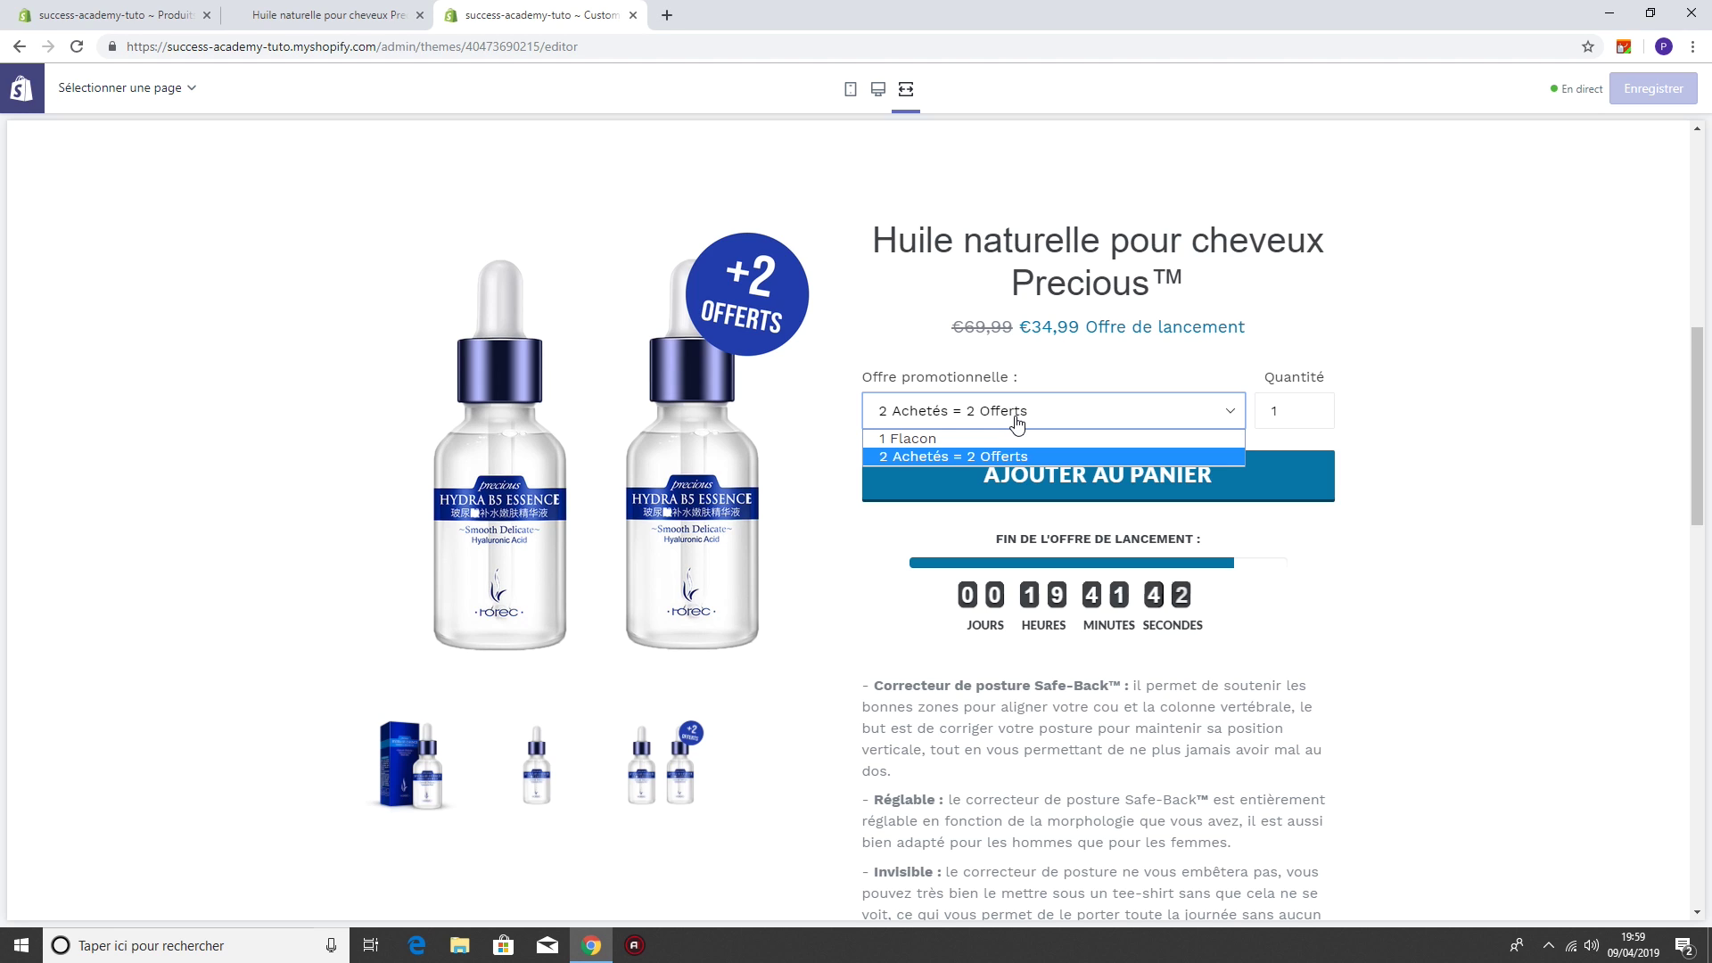